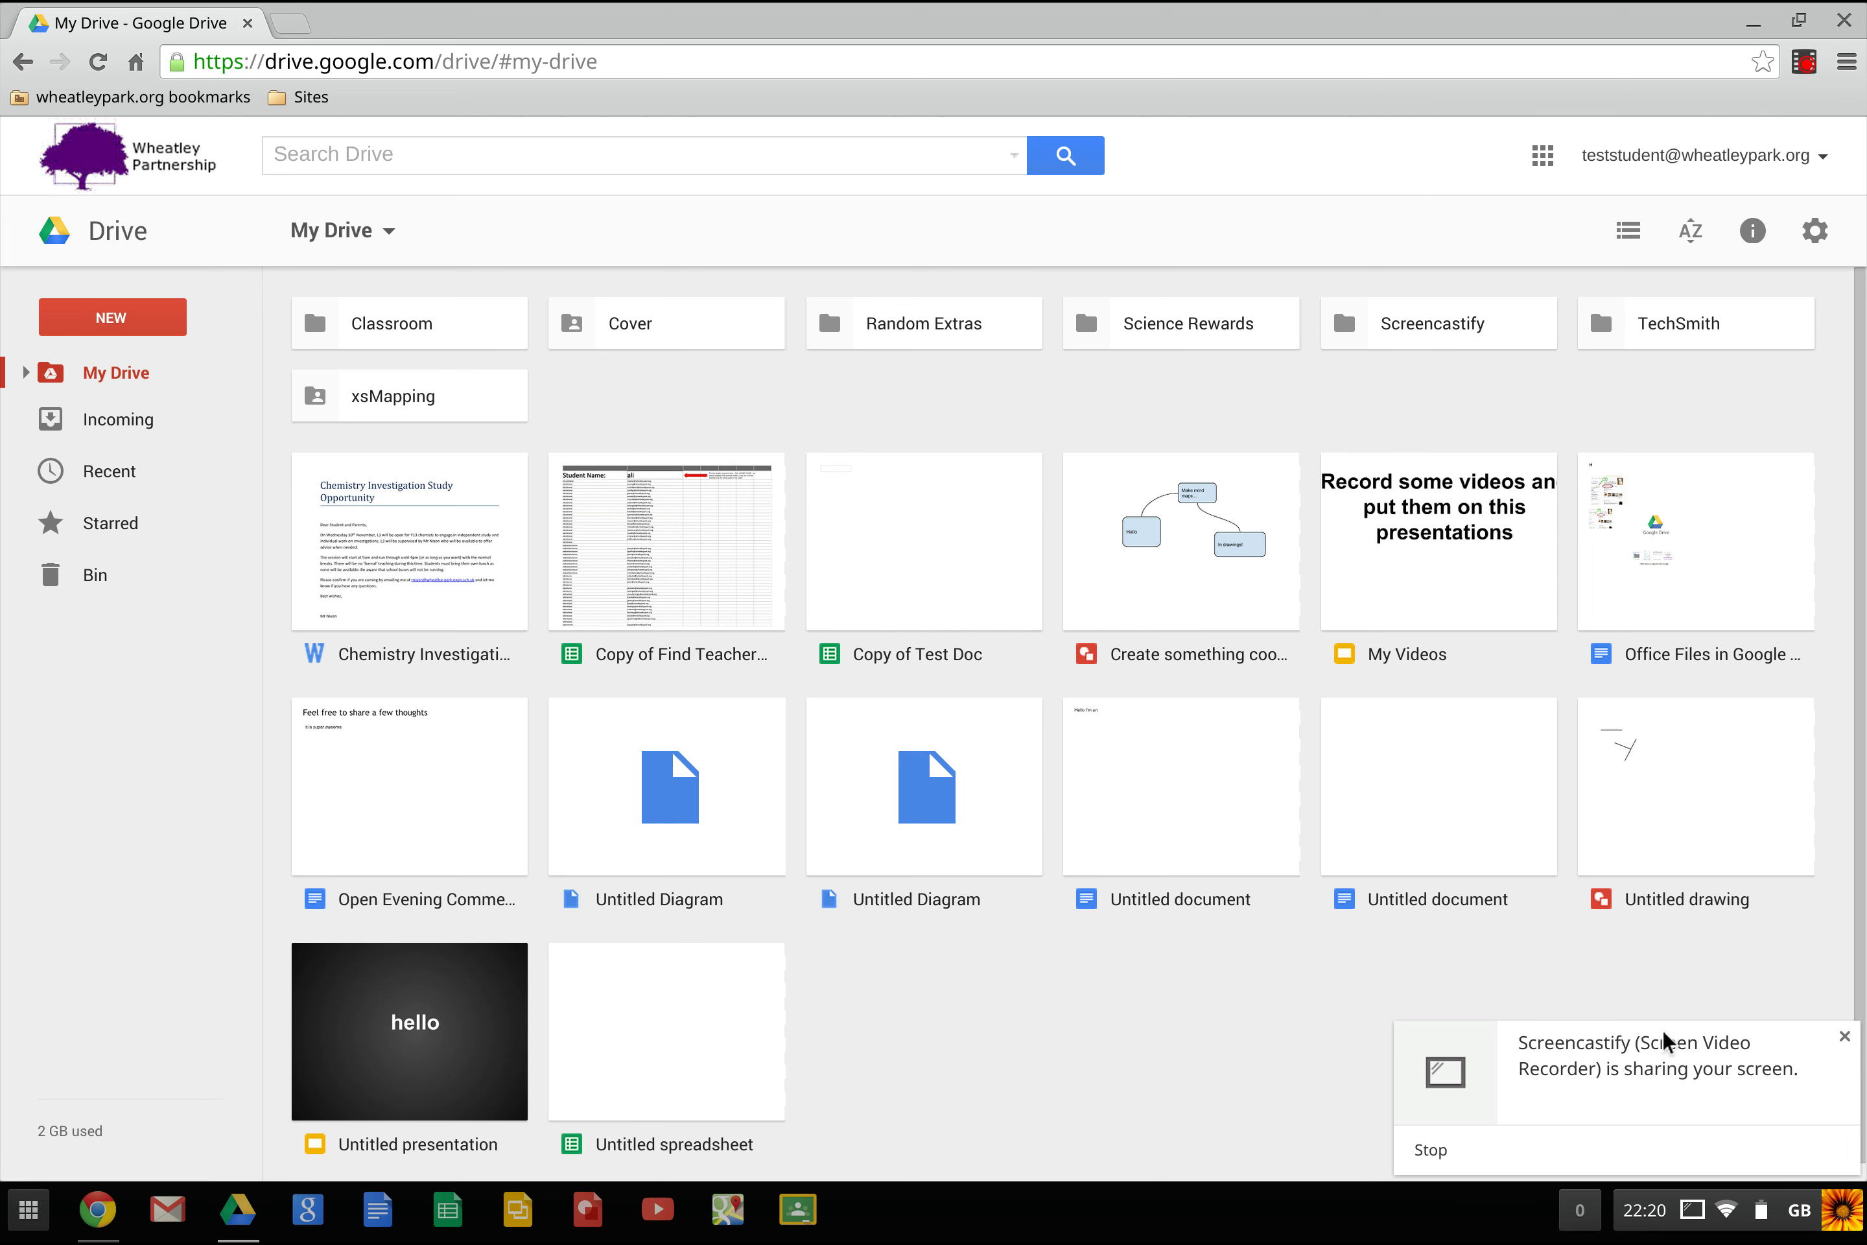
# Step: Dismiss the Screencastify sharing notification in the bottom-right corner of Google Drive
pyautogui.click(1844, 1037)
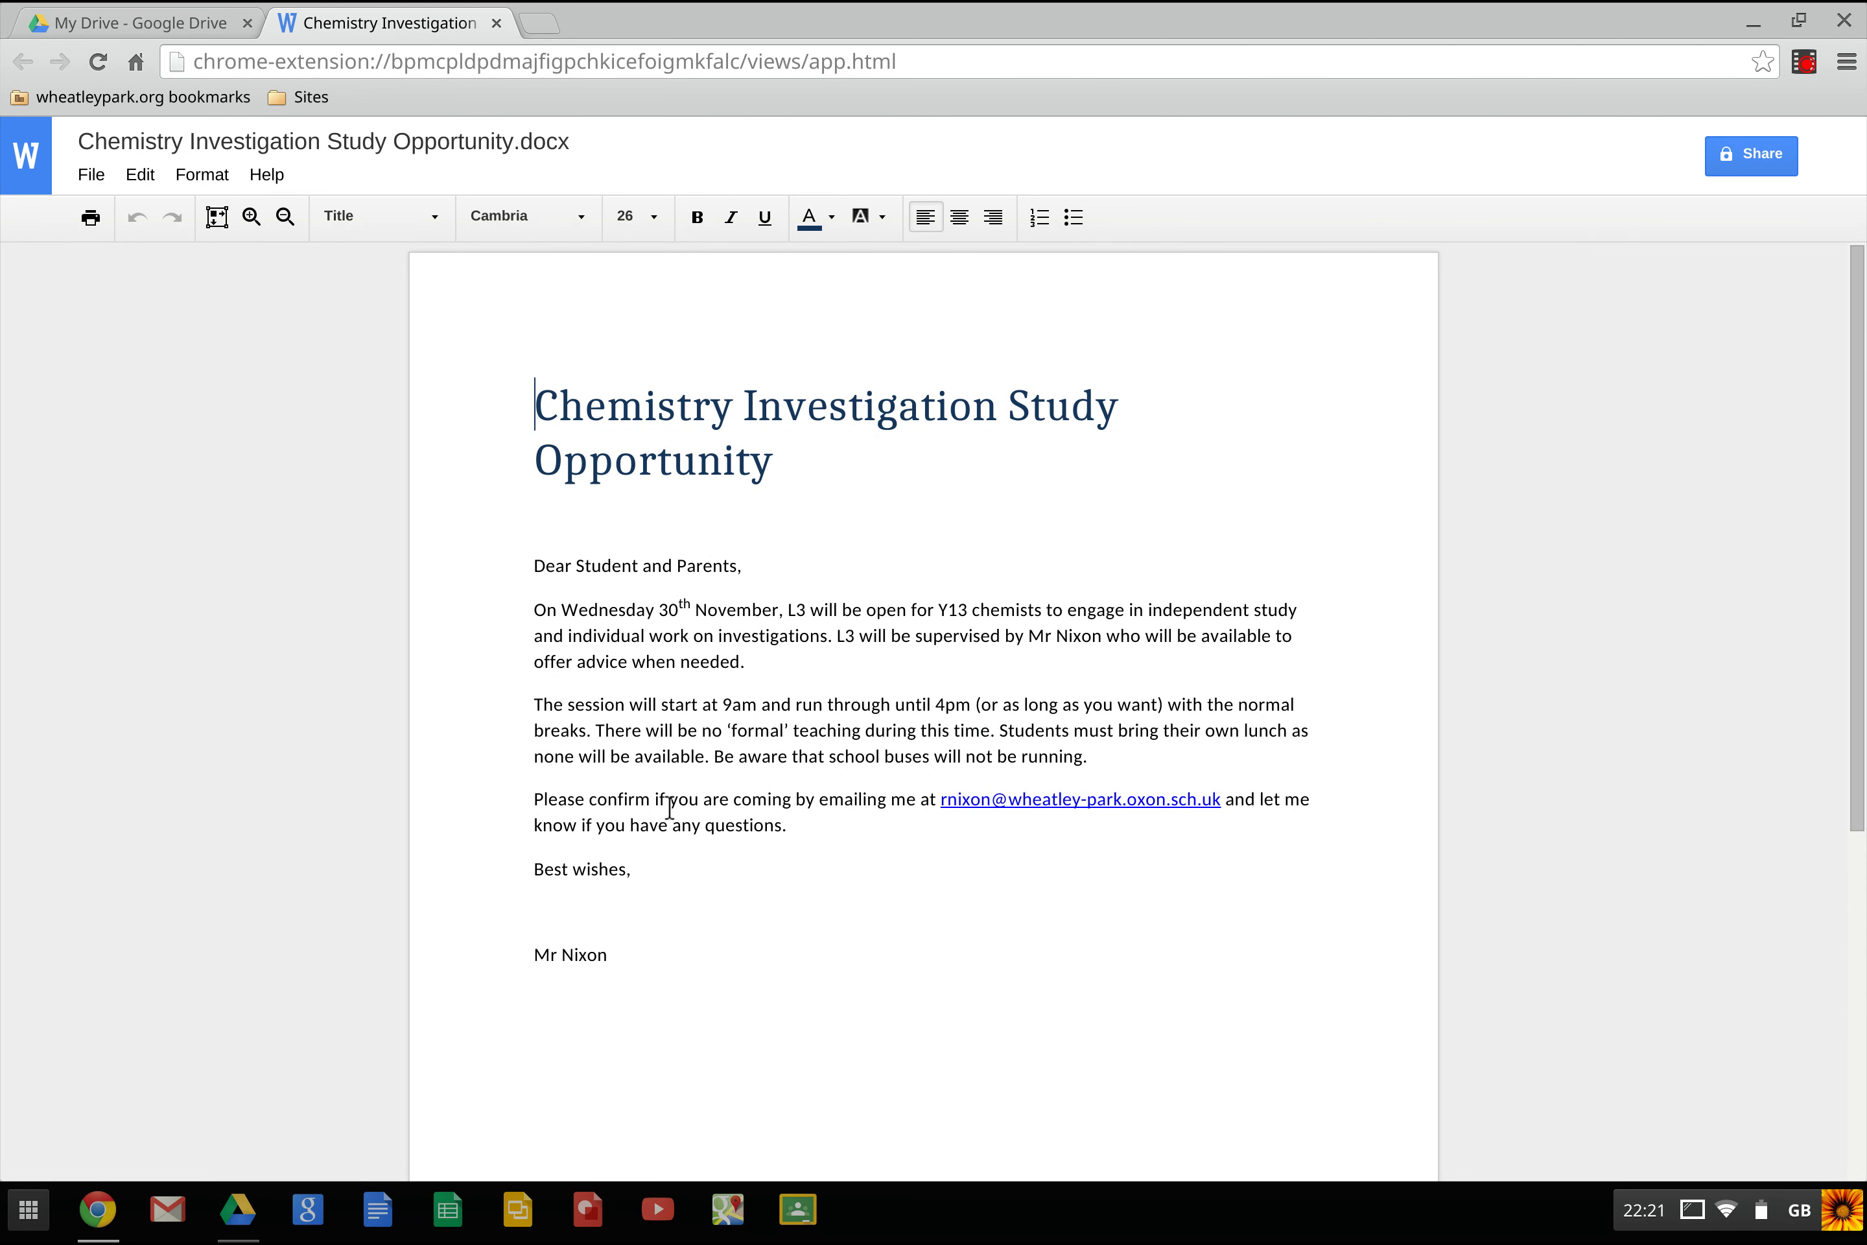
pyautogui.click(658, 706)
pyautogui.click(776, 663)
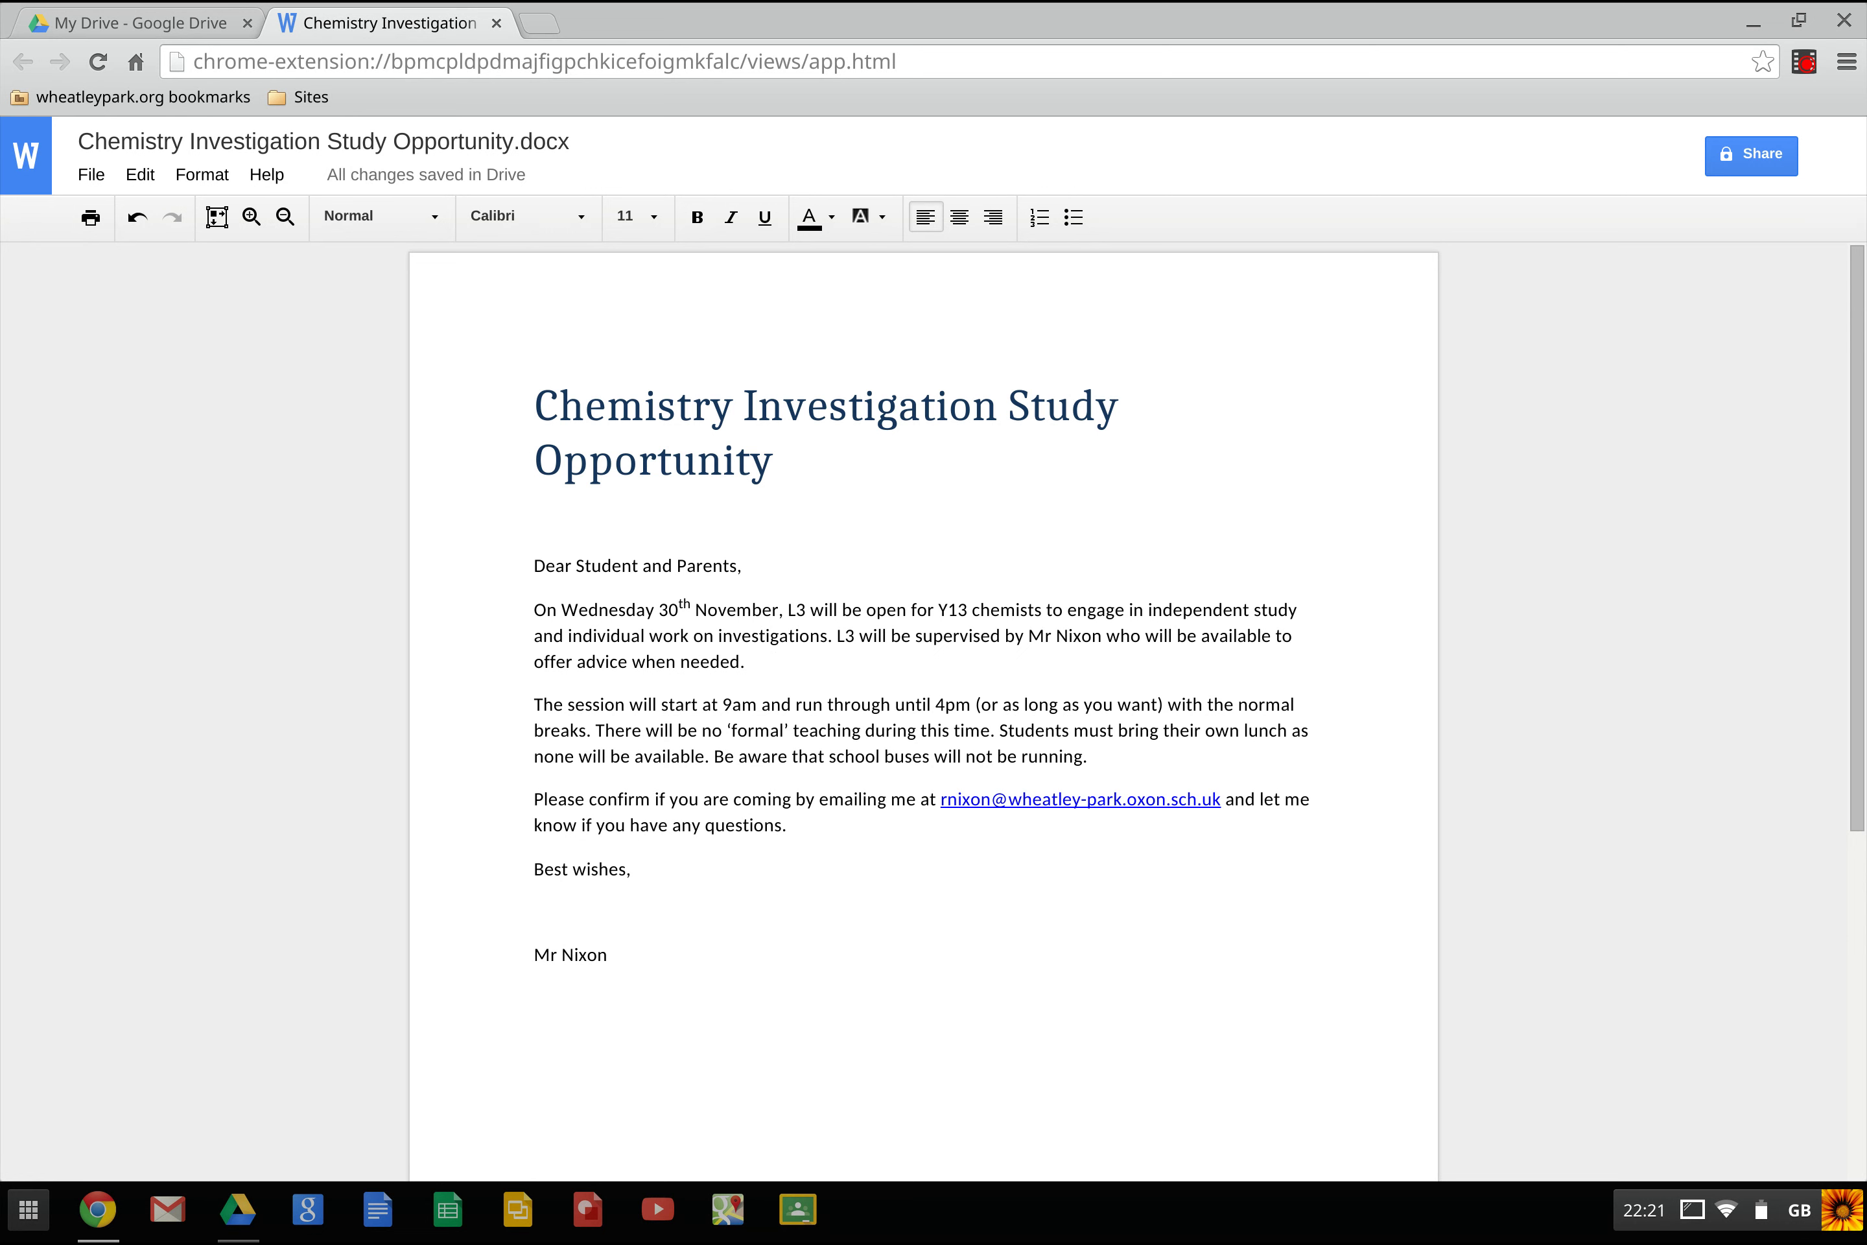
pyautogui.click(779, 755)
pyautogui.click(810, 830)
pyautogui.scroll(-7, 809, 829)
pyautogui.scroll(5, 810, 830)
pyautogui.scroll(3, 810, 827)
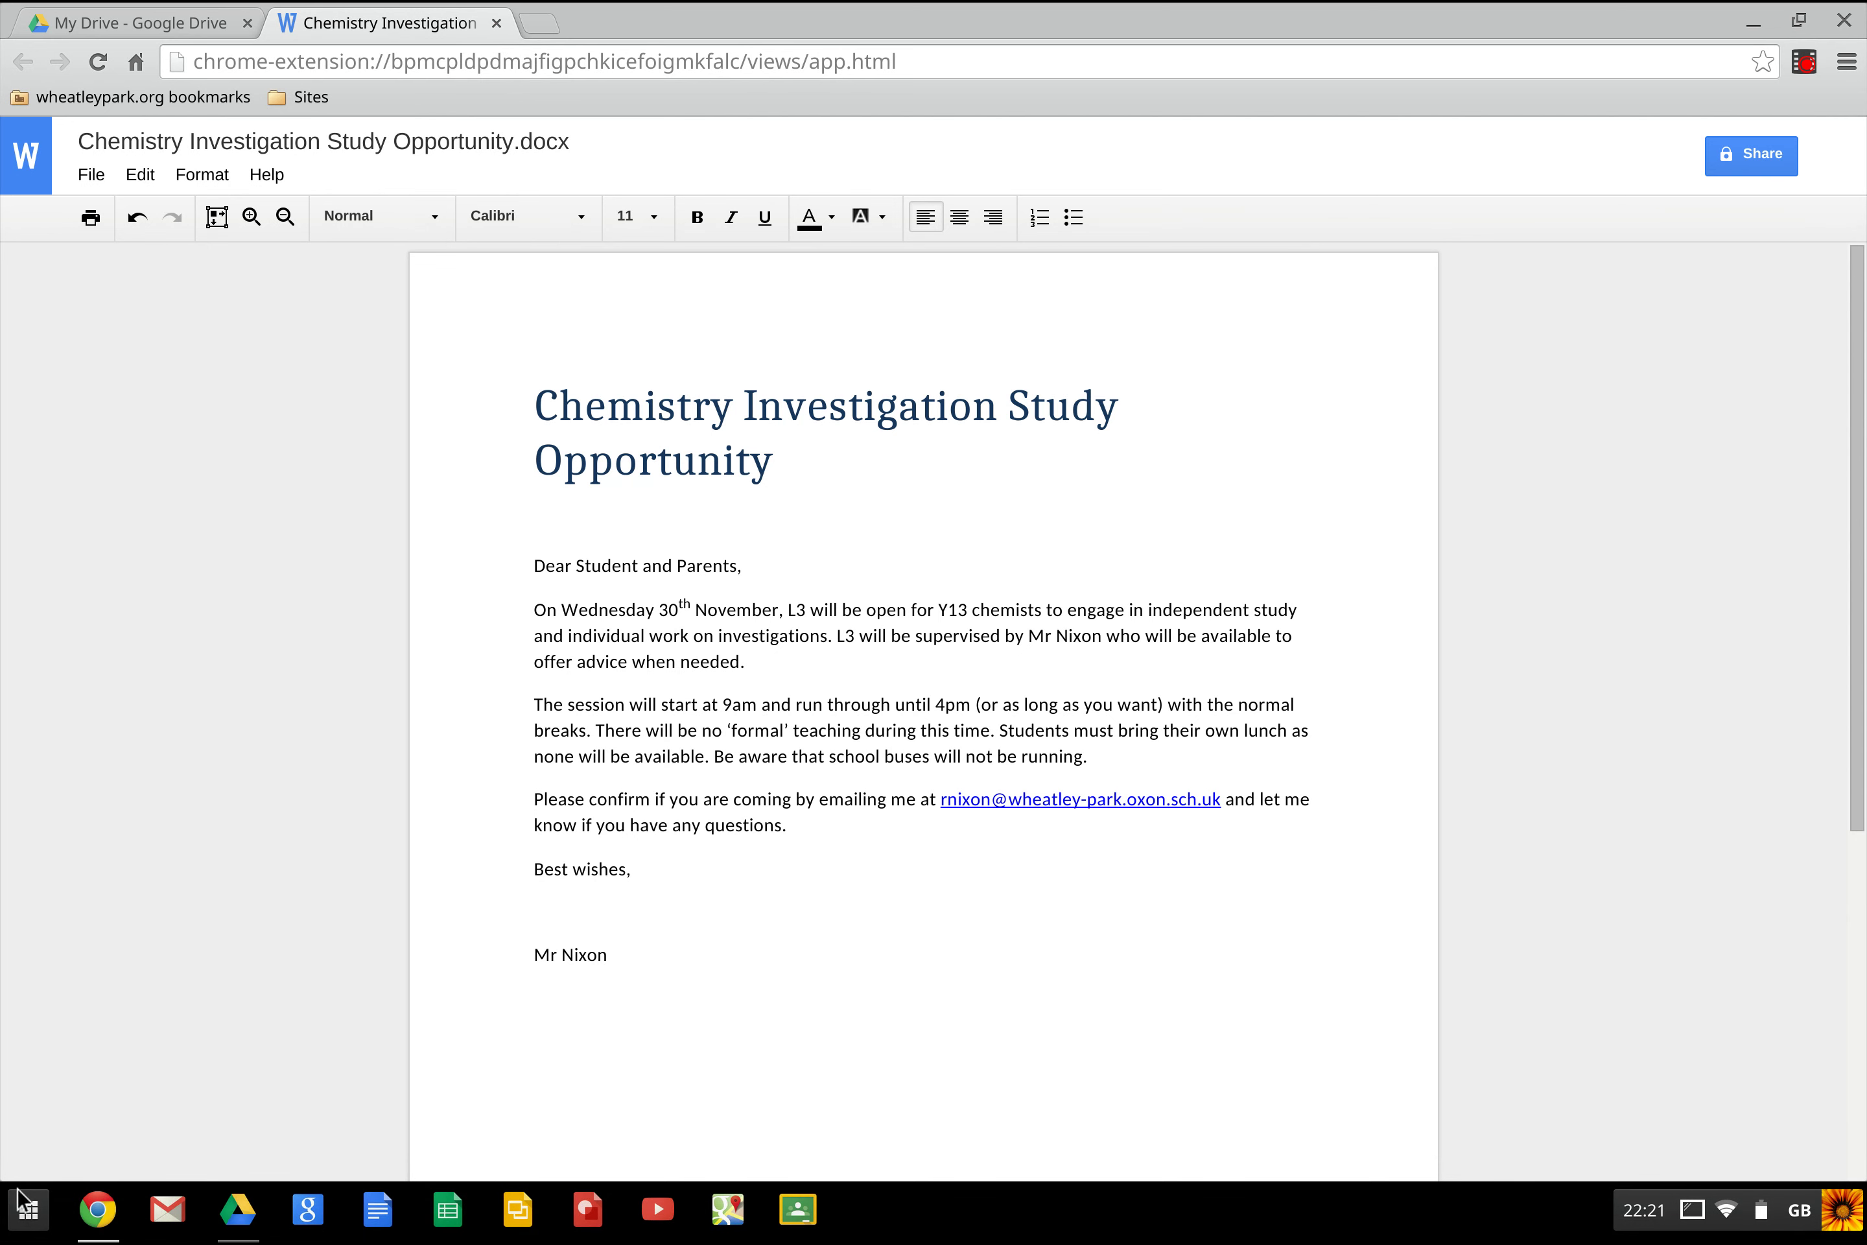
# Step: Launch the Files app and open OfficeFilesinGoogleDocs.docx from the Downloads folder
pyautogui.click(26, 1208)
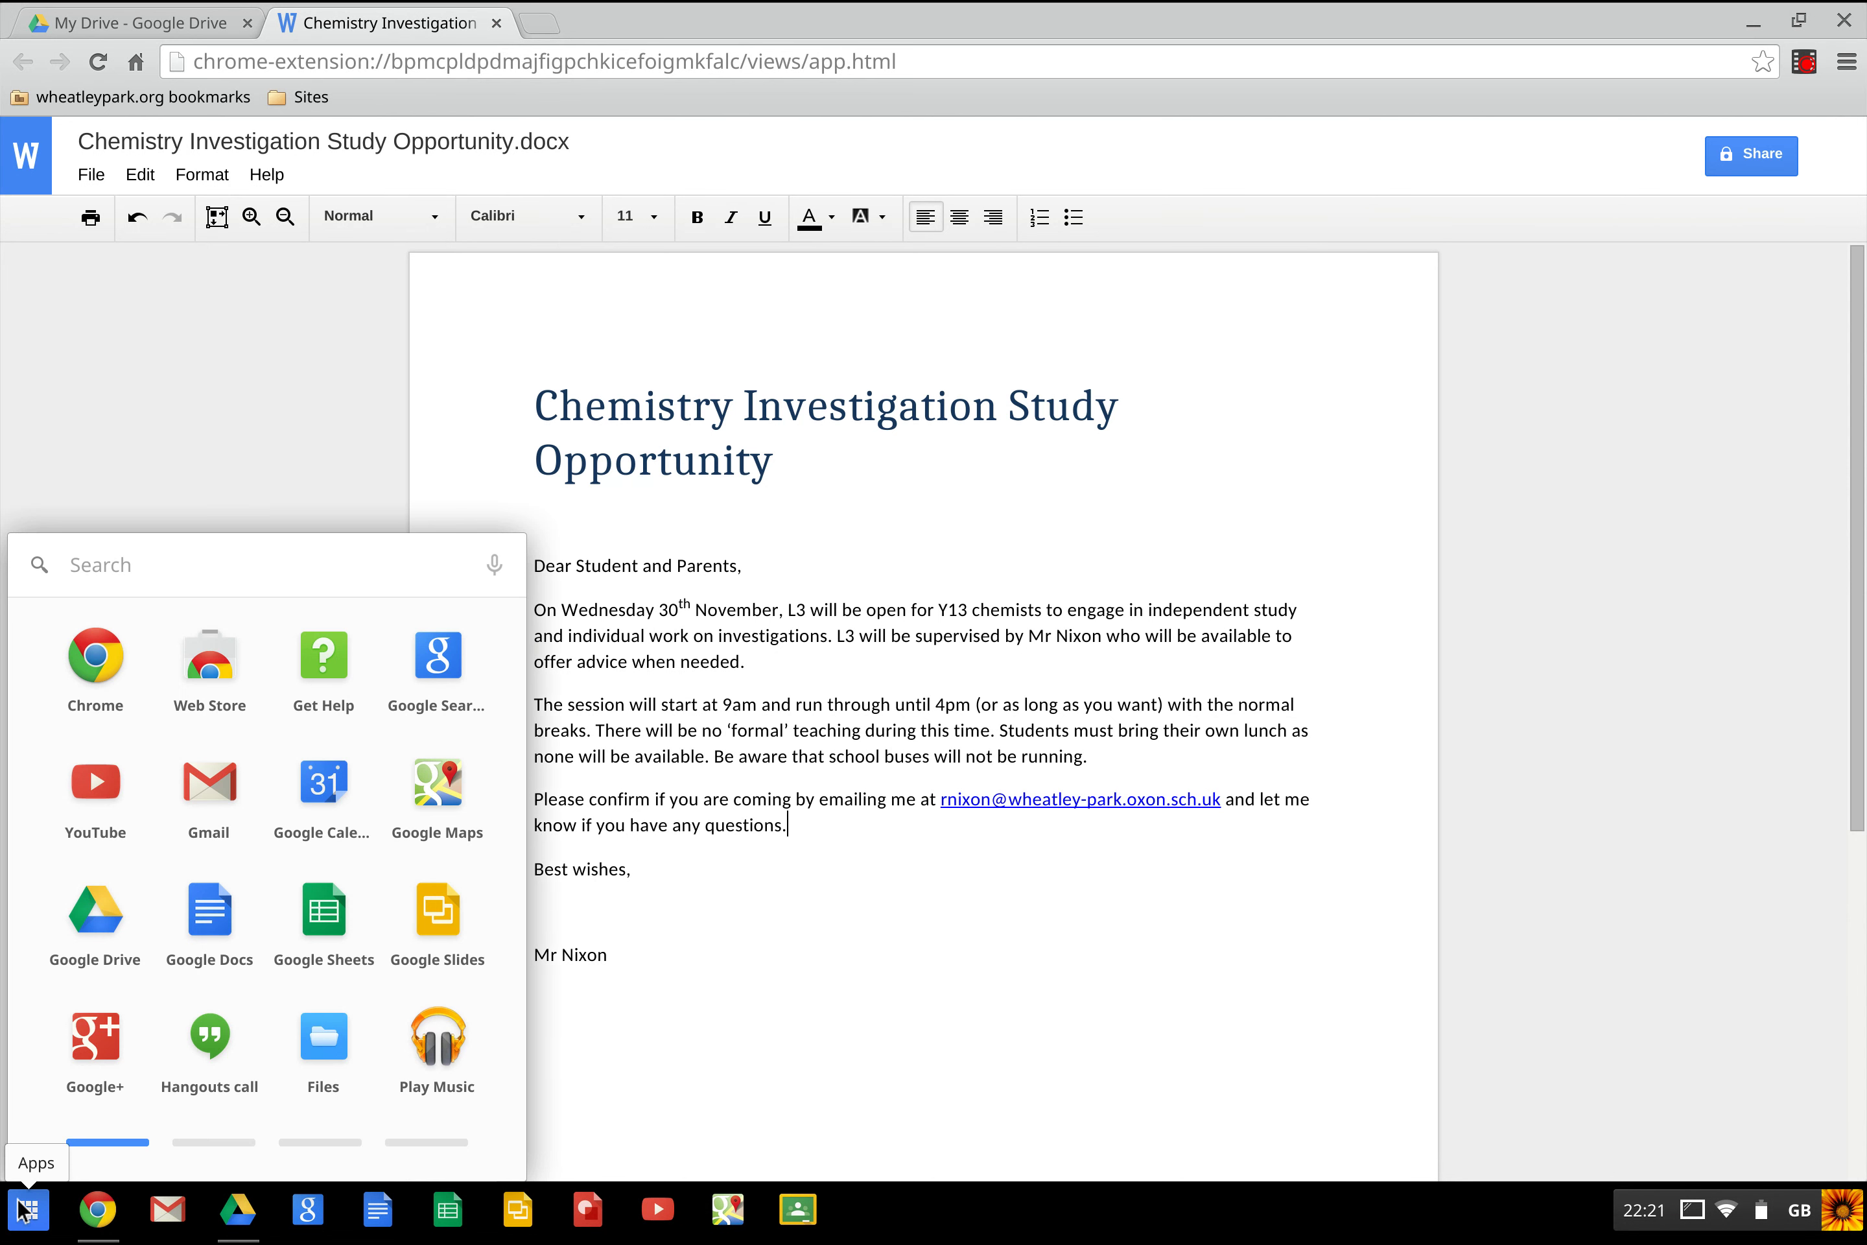
pyautogui.click(323, 1040)
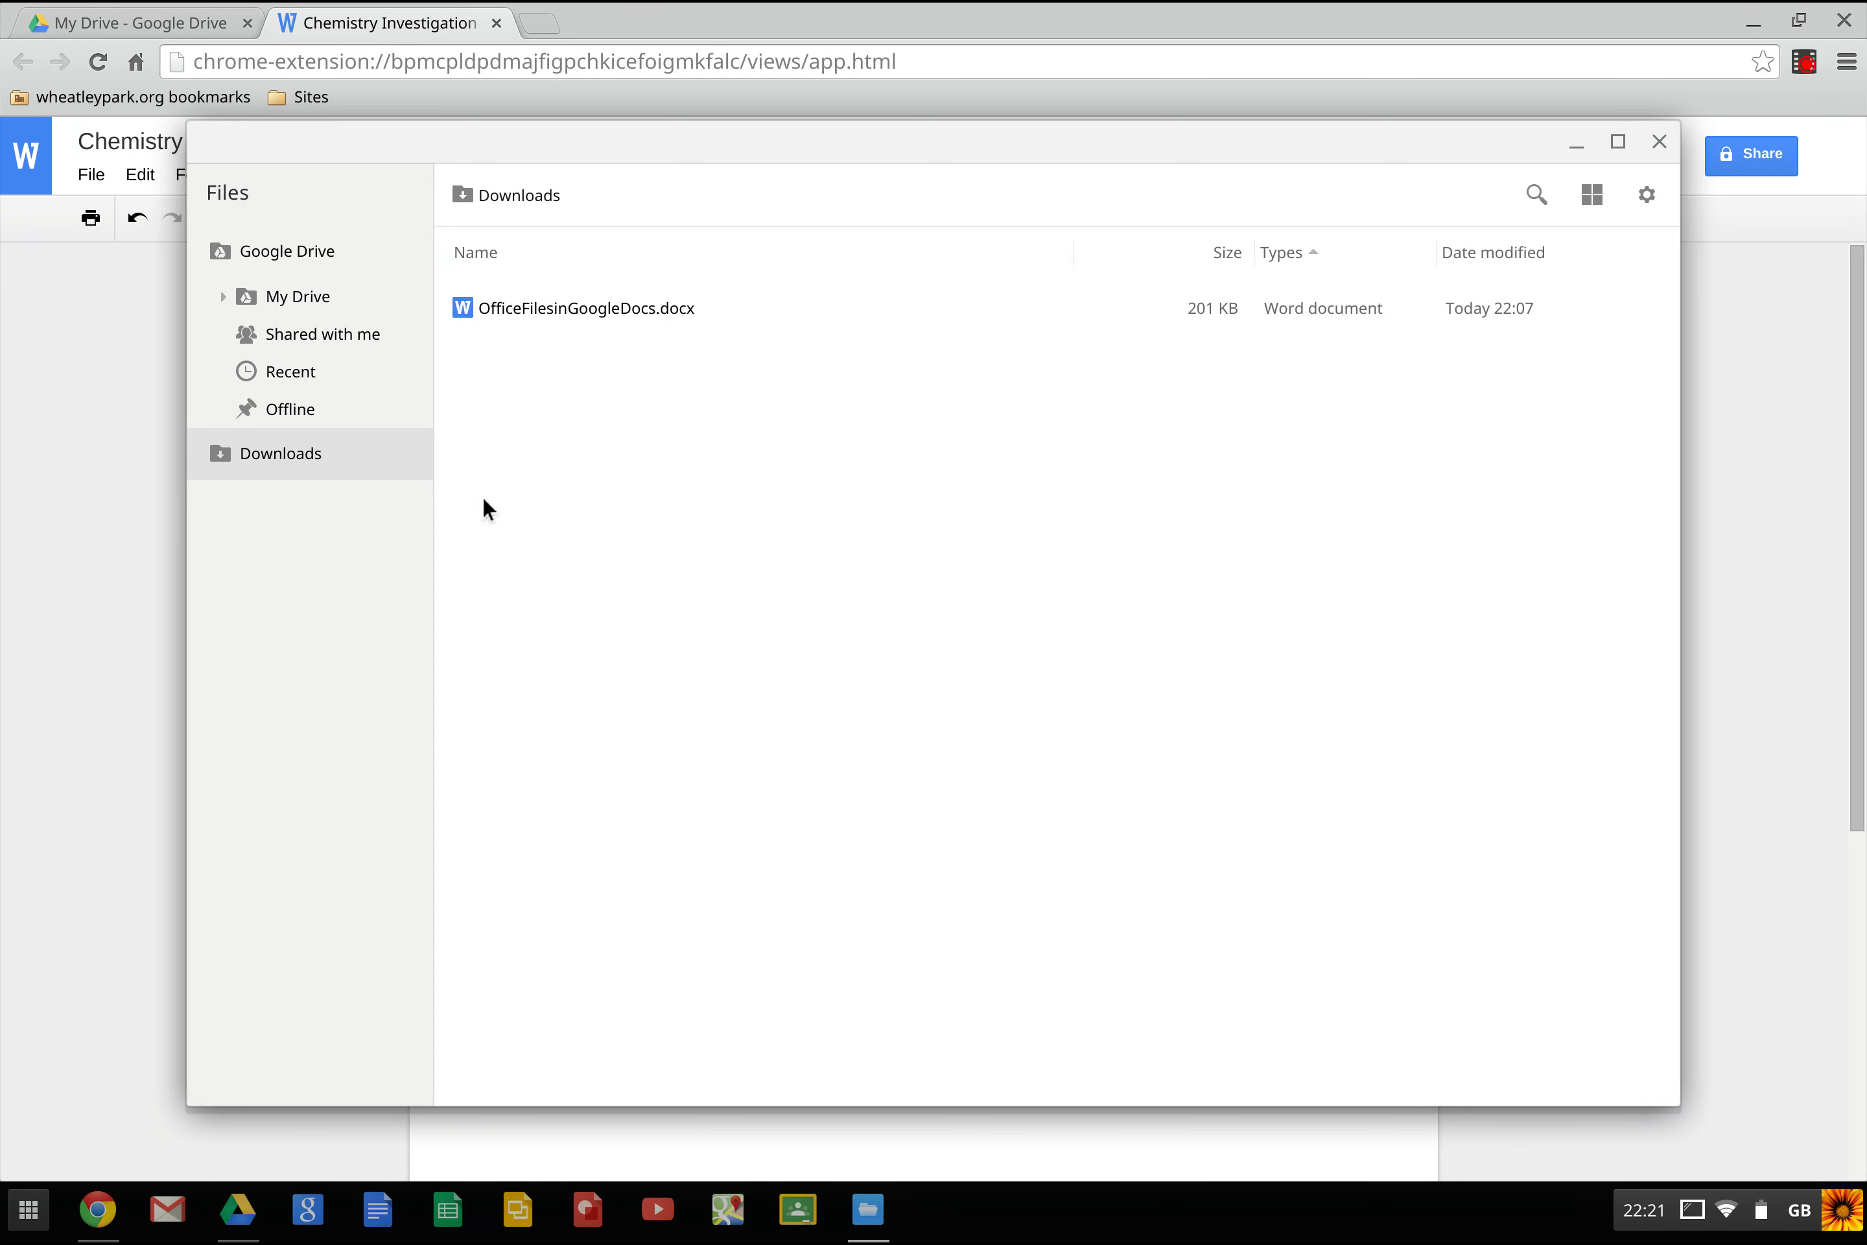
pyautogui.click(555, 313)
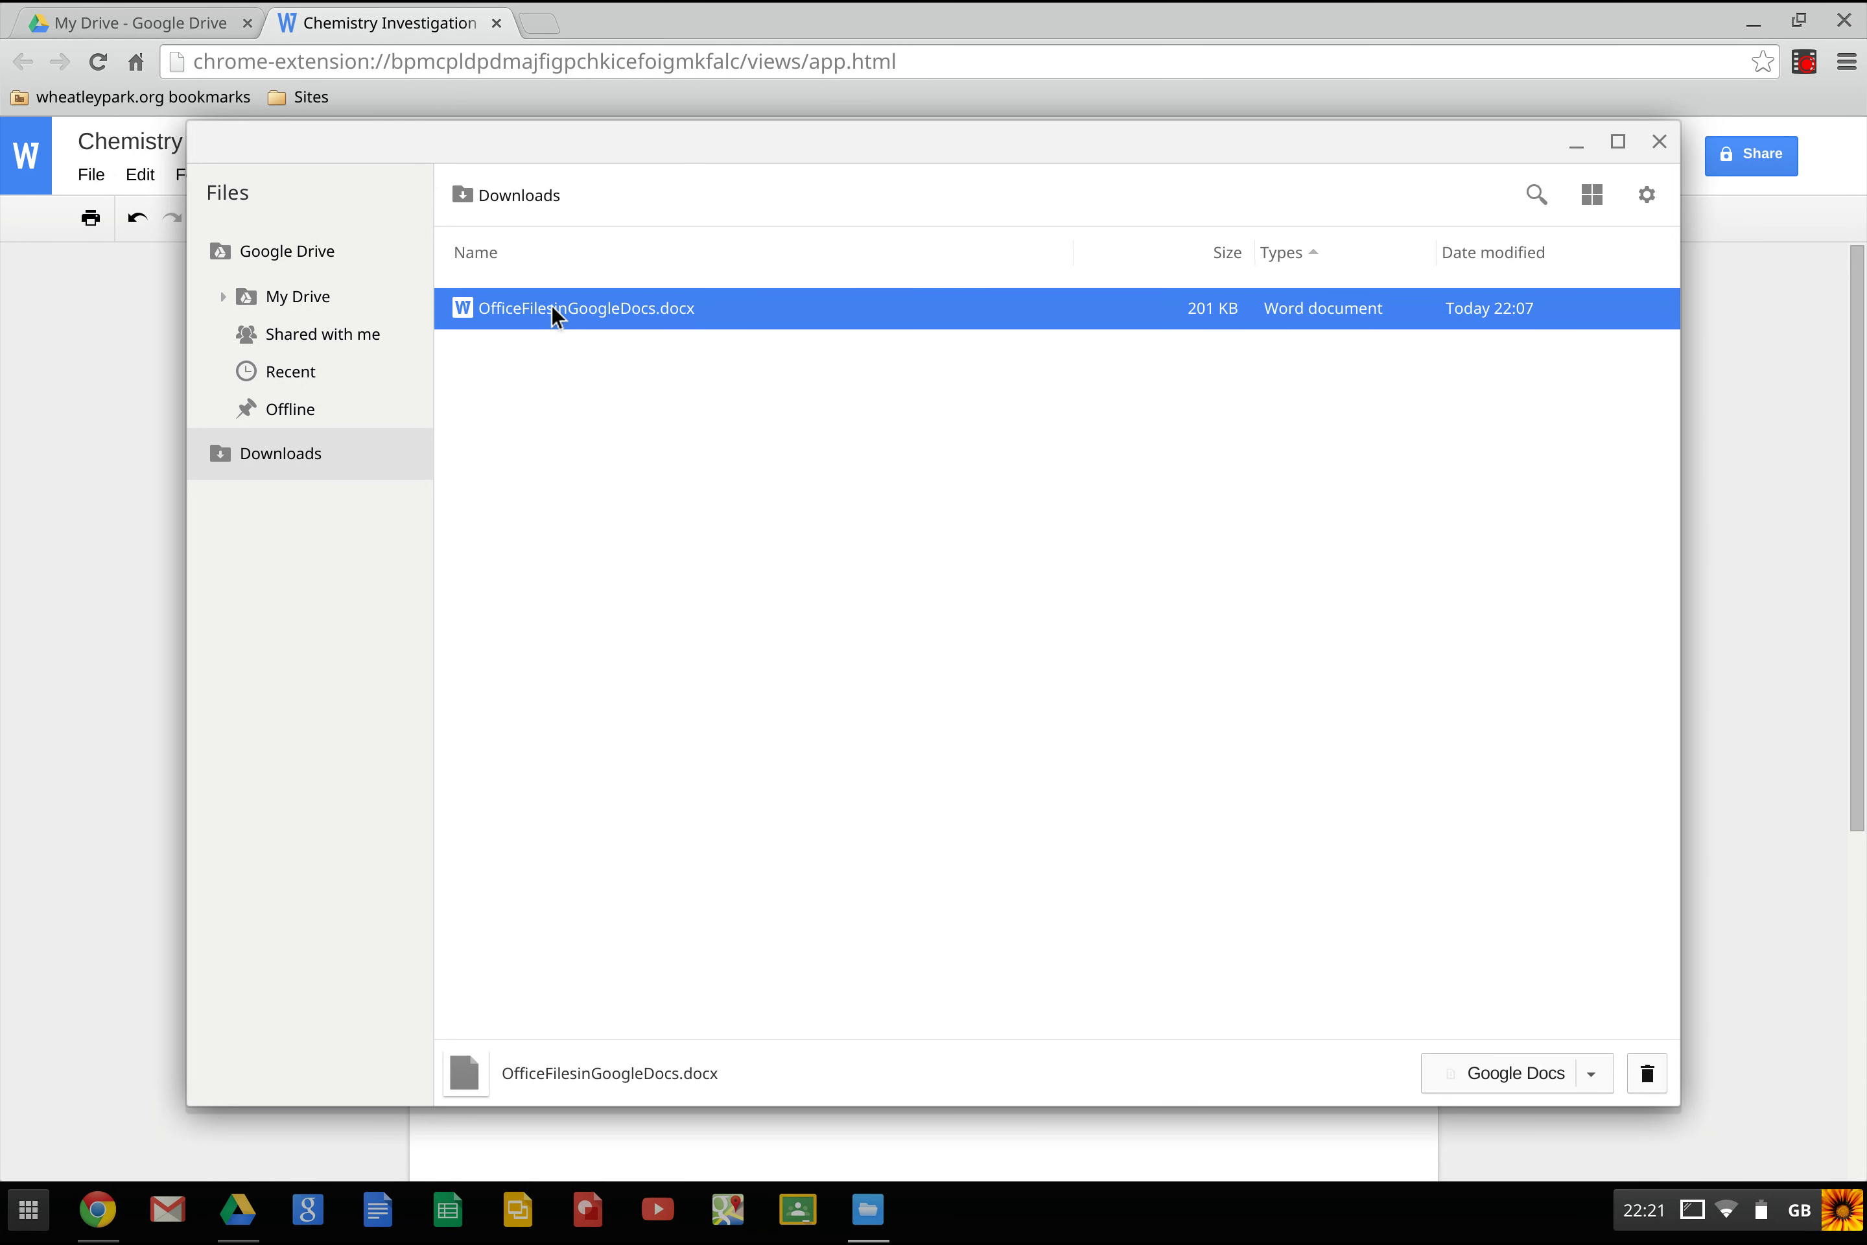
pyautogui.doubleClick(553, 308)
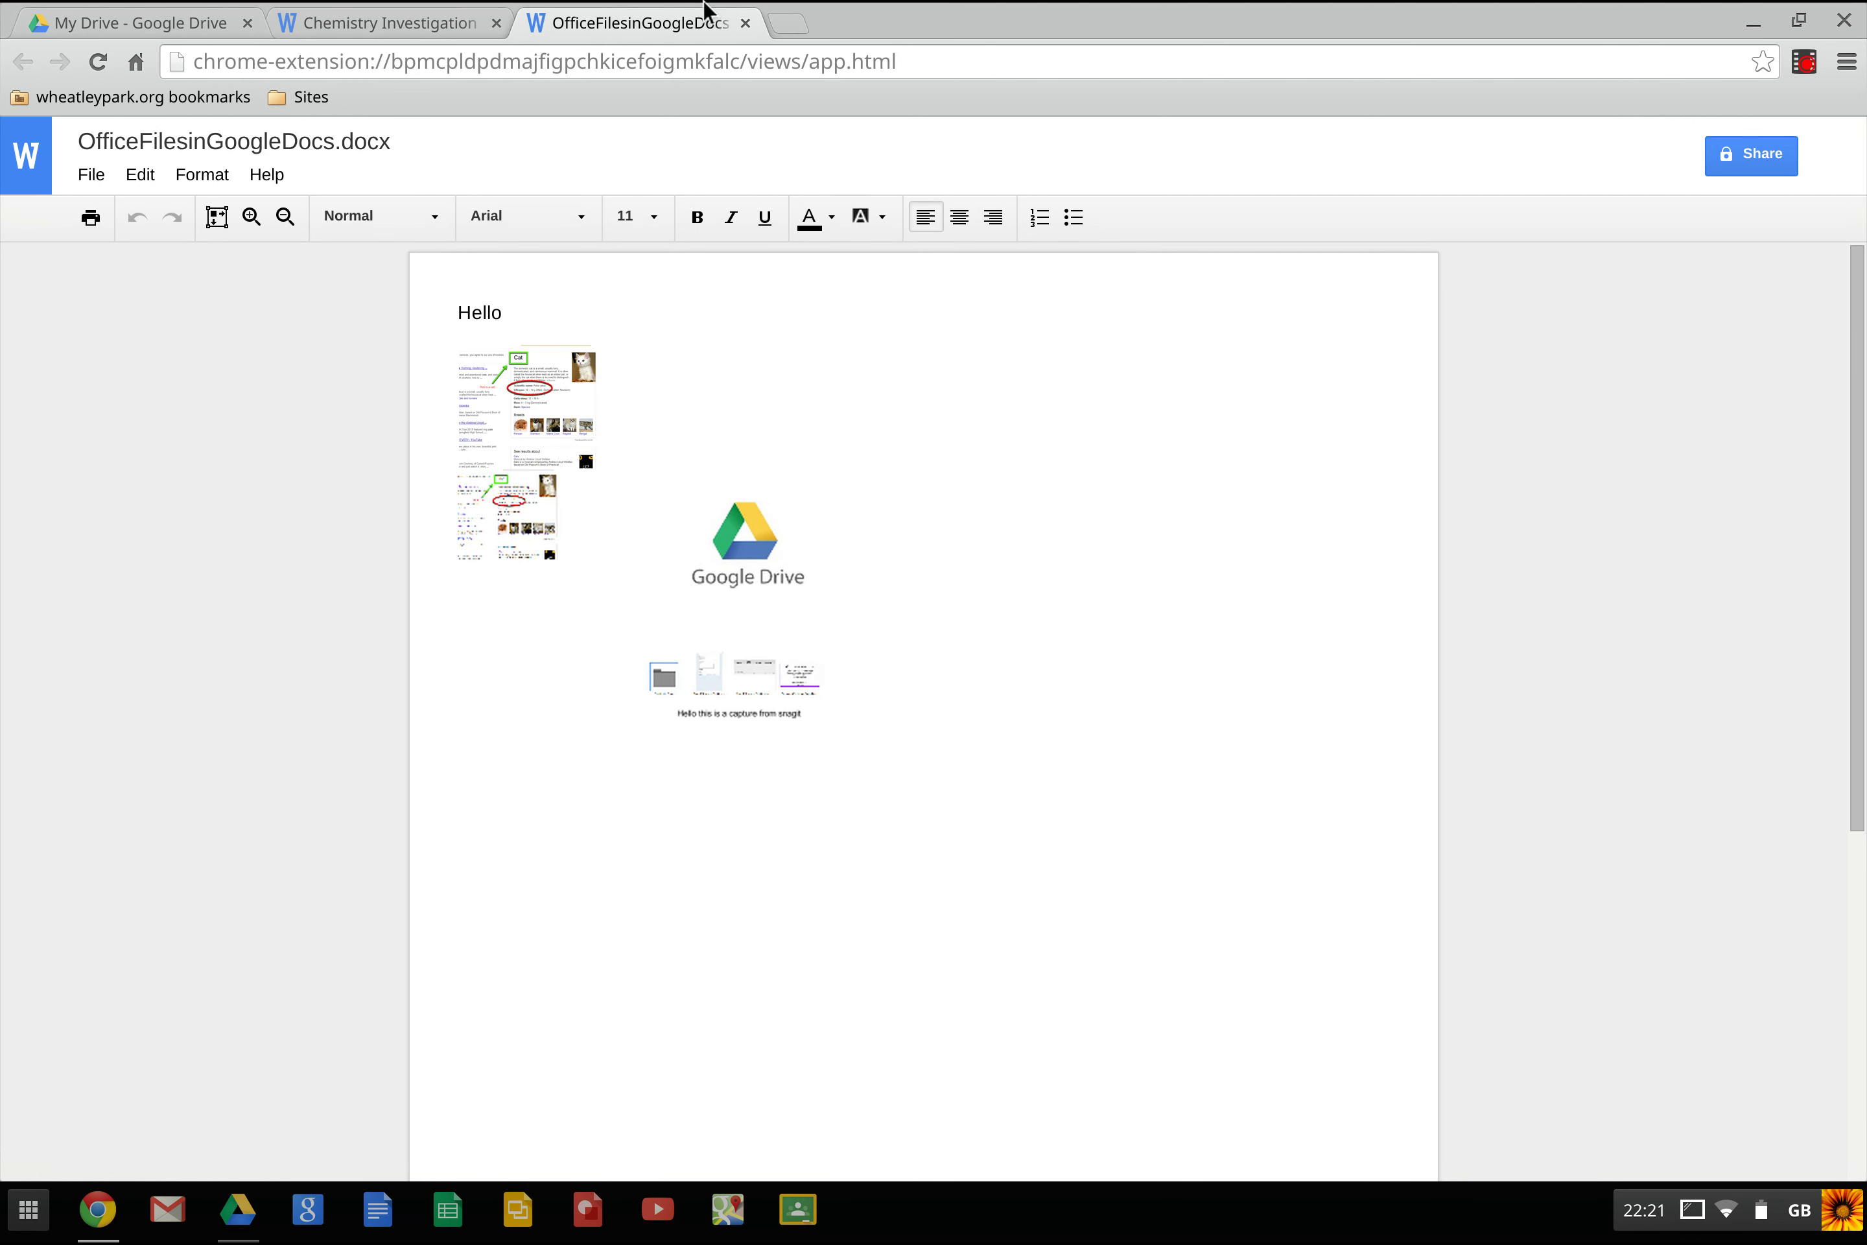
# Step: Close the OfficeFilesinGoogleDocs and Chemistry Investigation tabs, then show Drive's Managing Apps settings
pyautogui.click(752, 26)
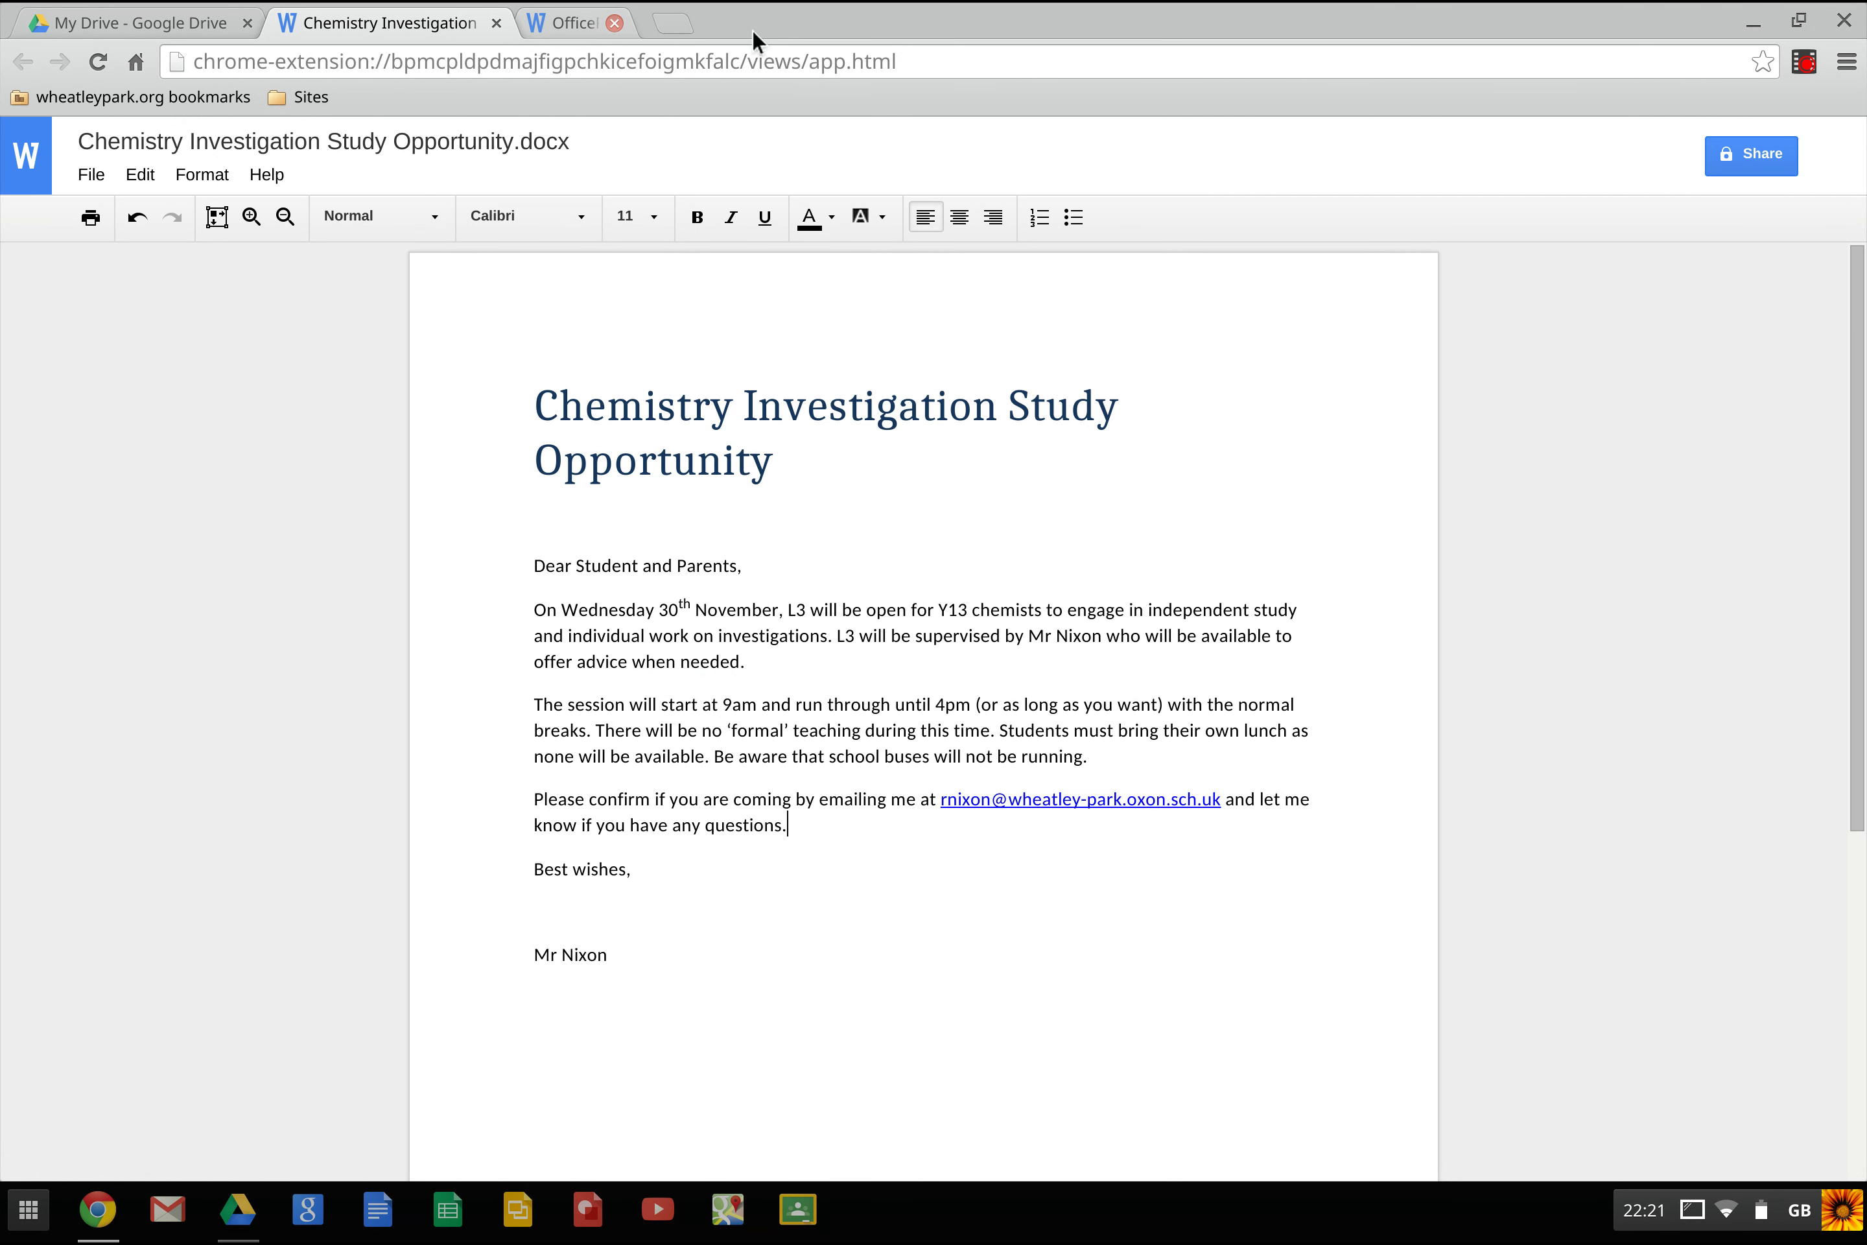
pyautogui.click(498, 24)
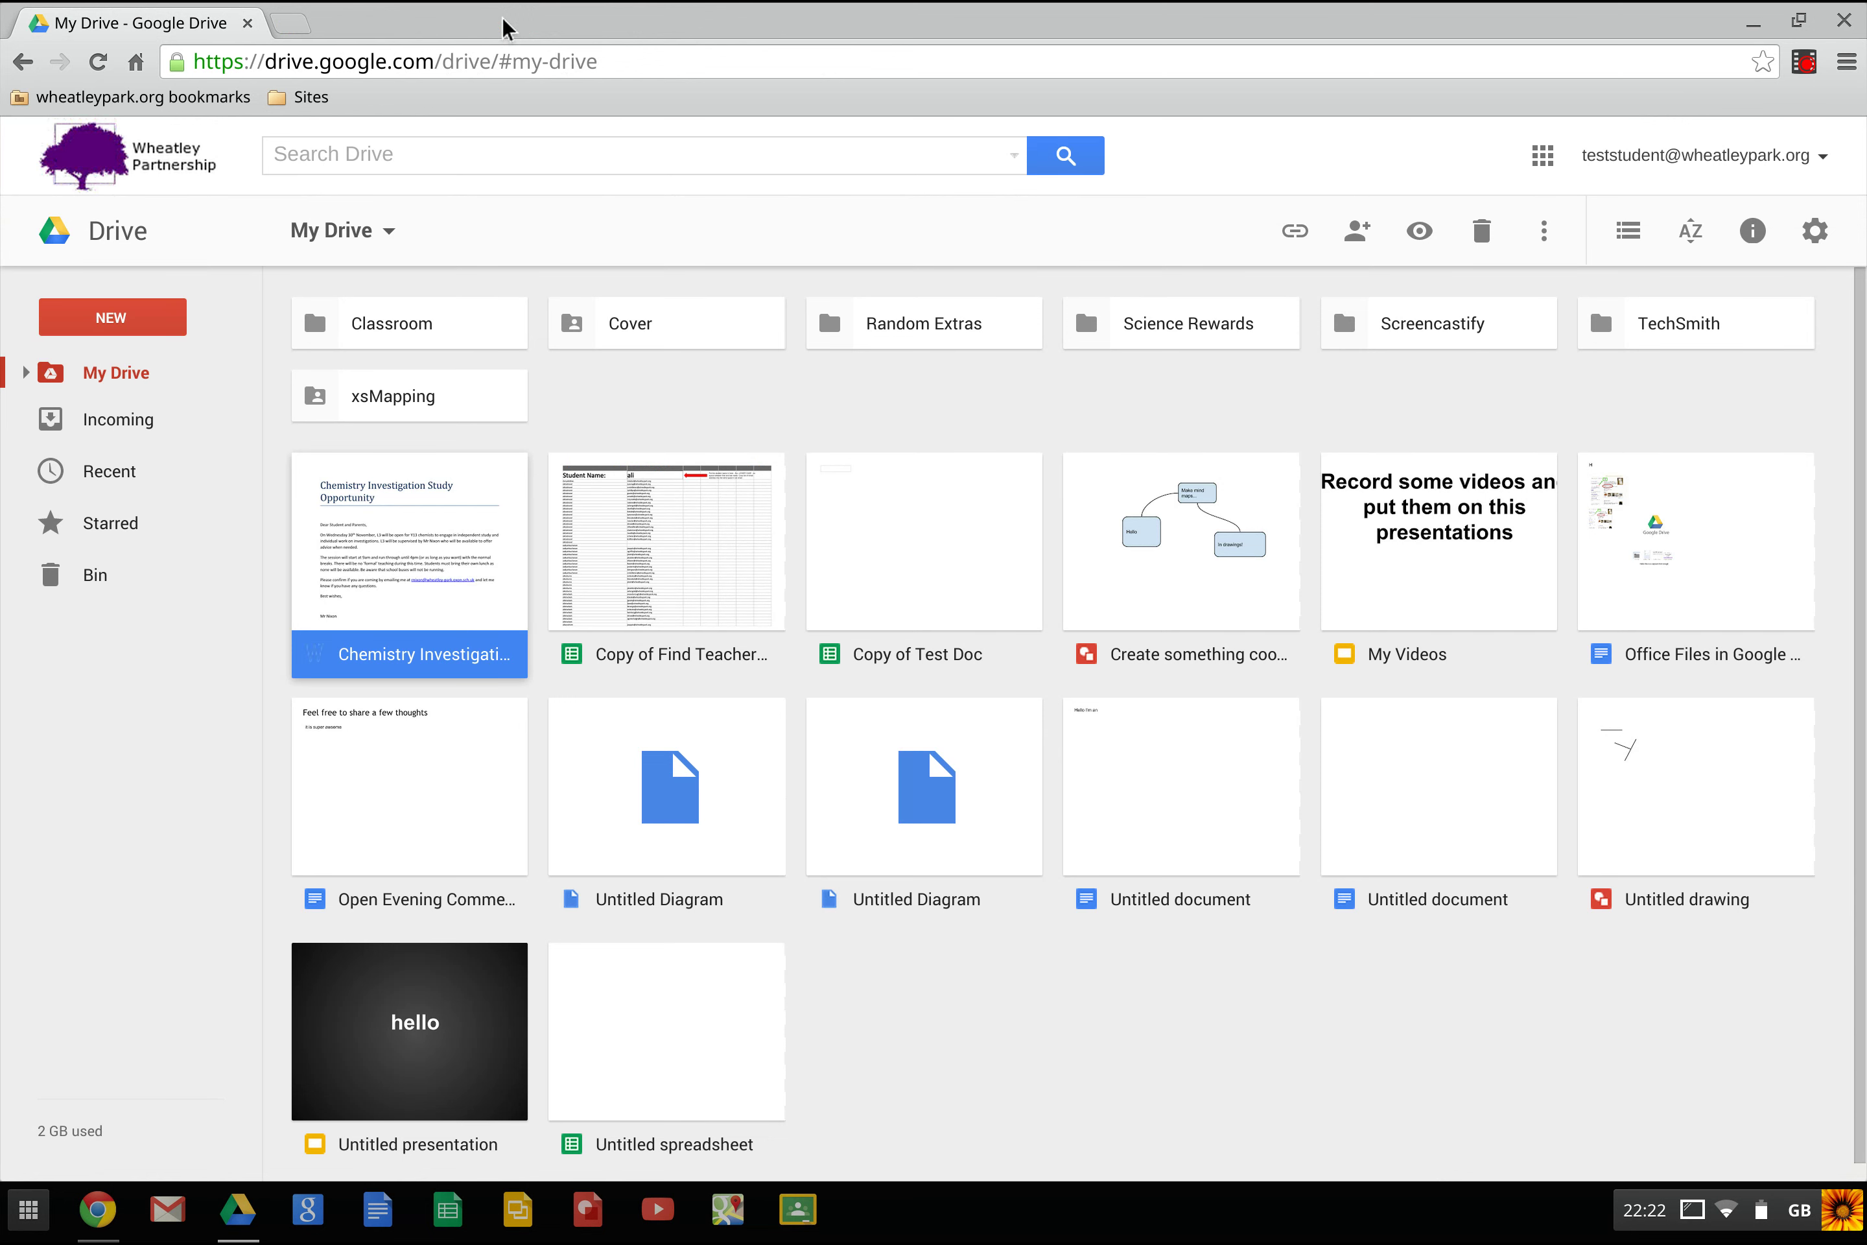
pyautogui.click(1816, 234)
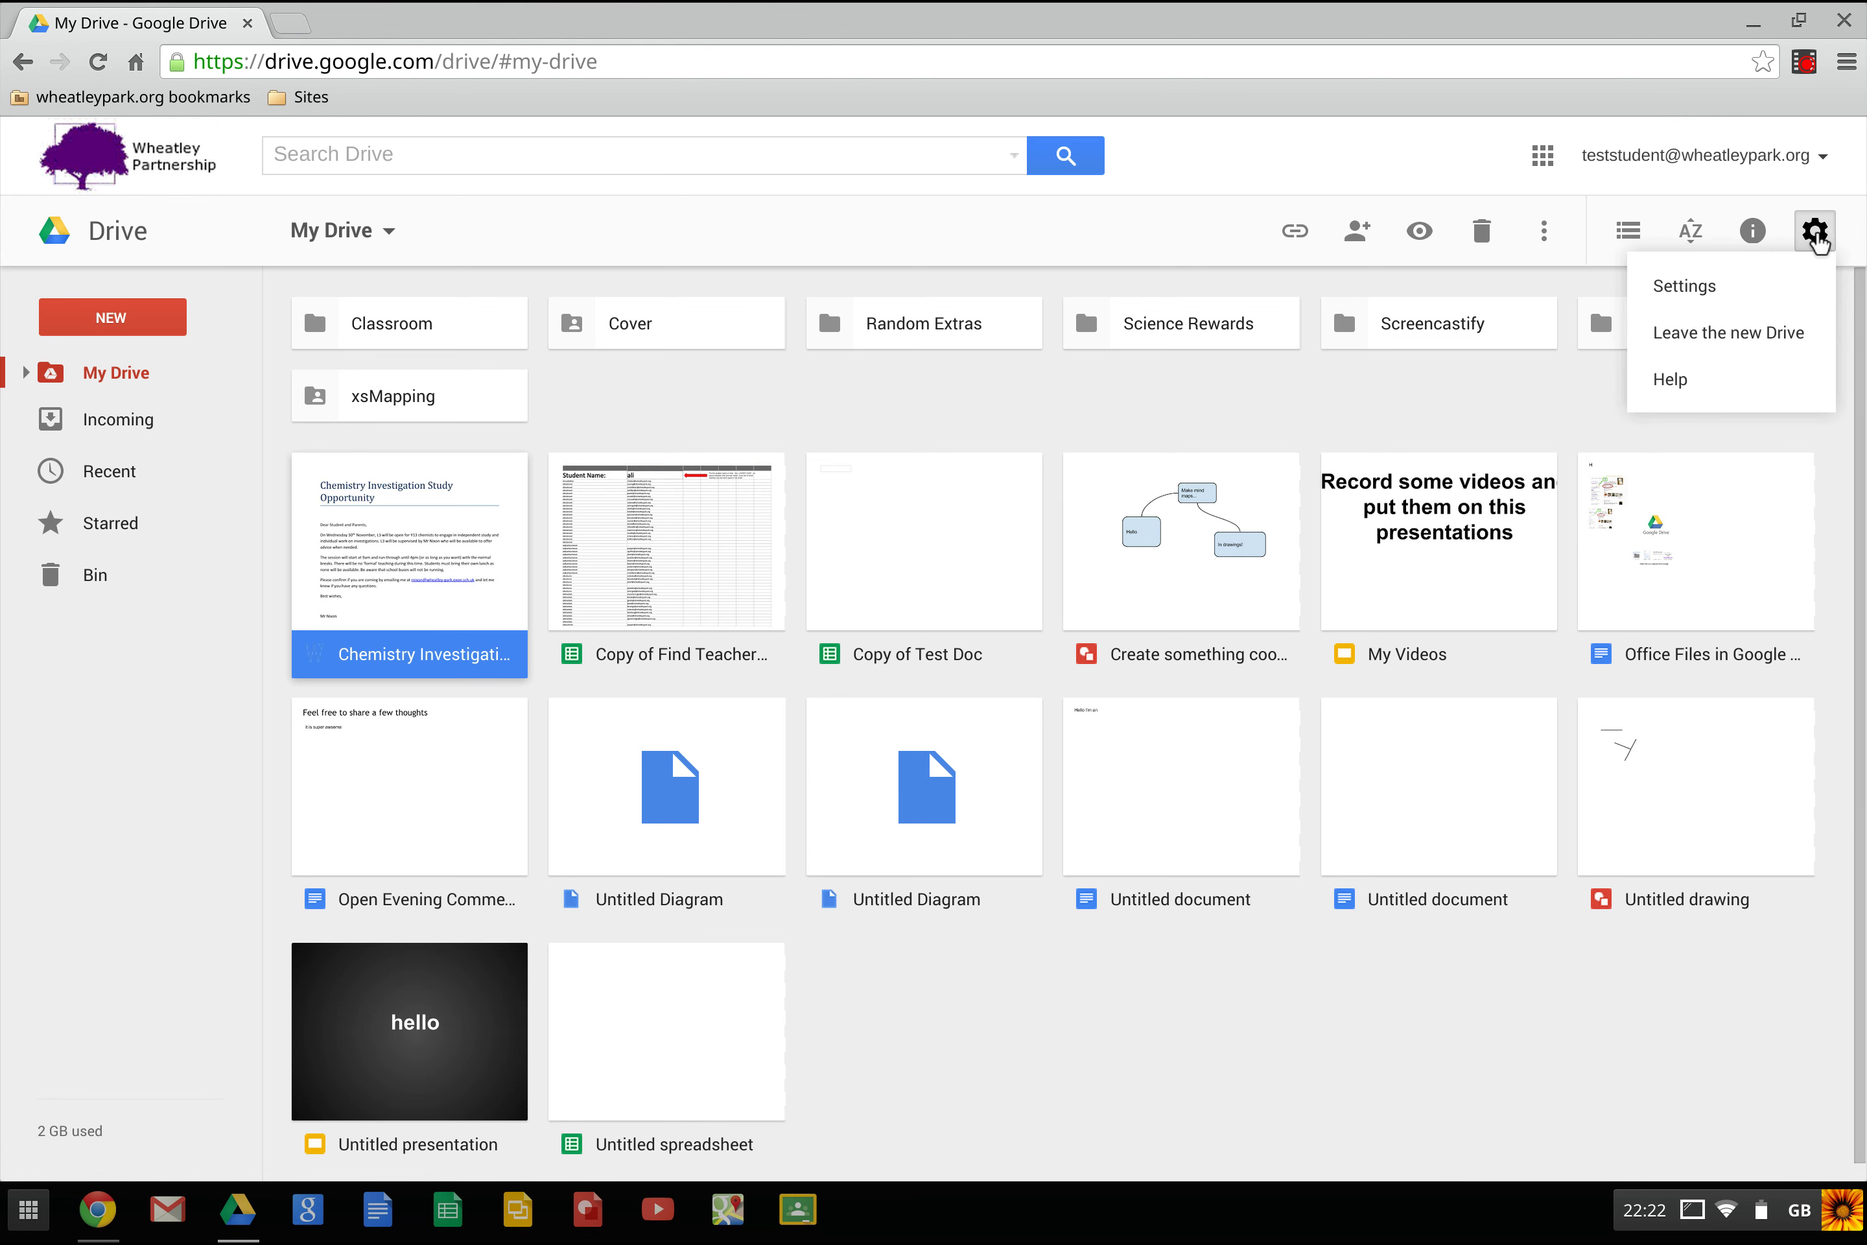
pyautogui.click(1740, 287)
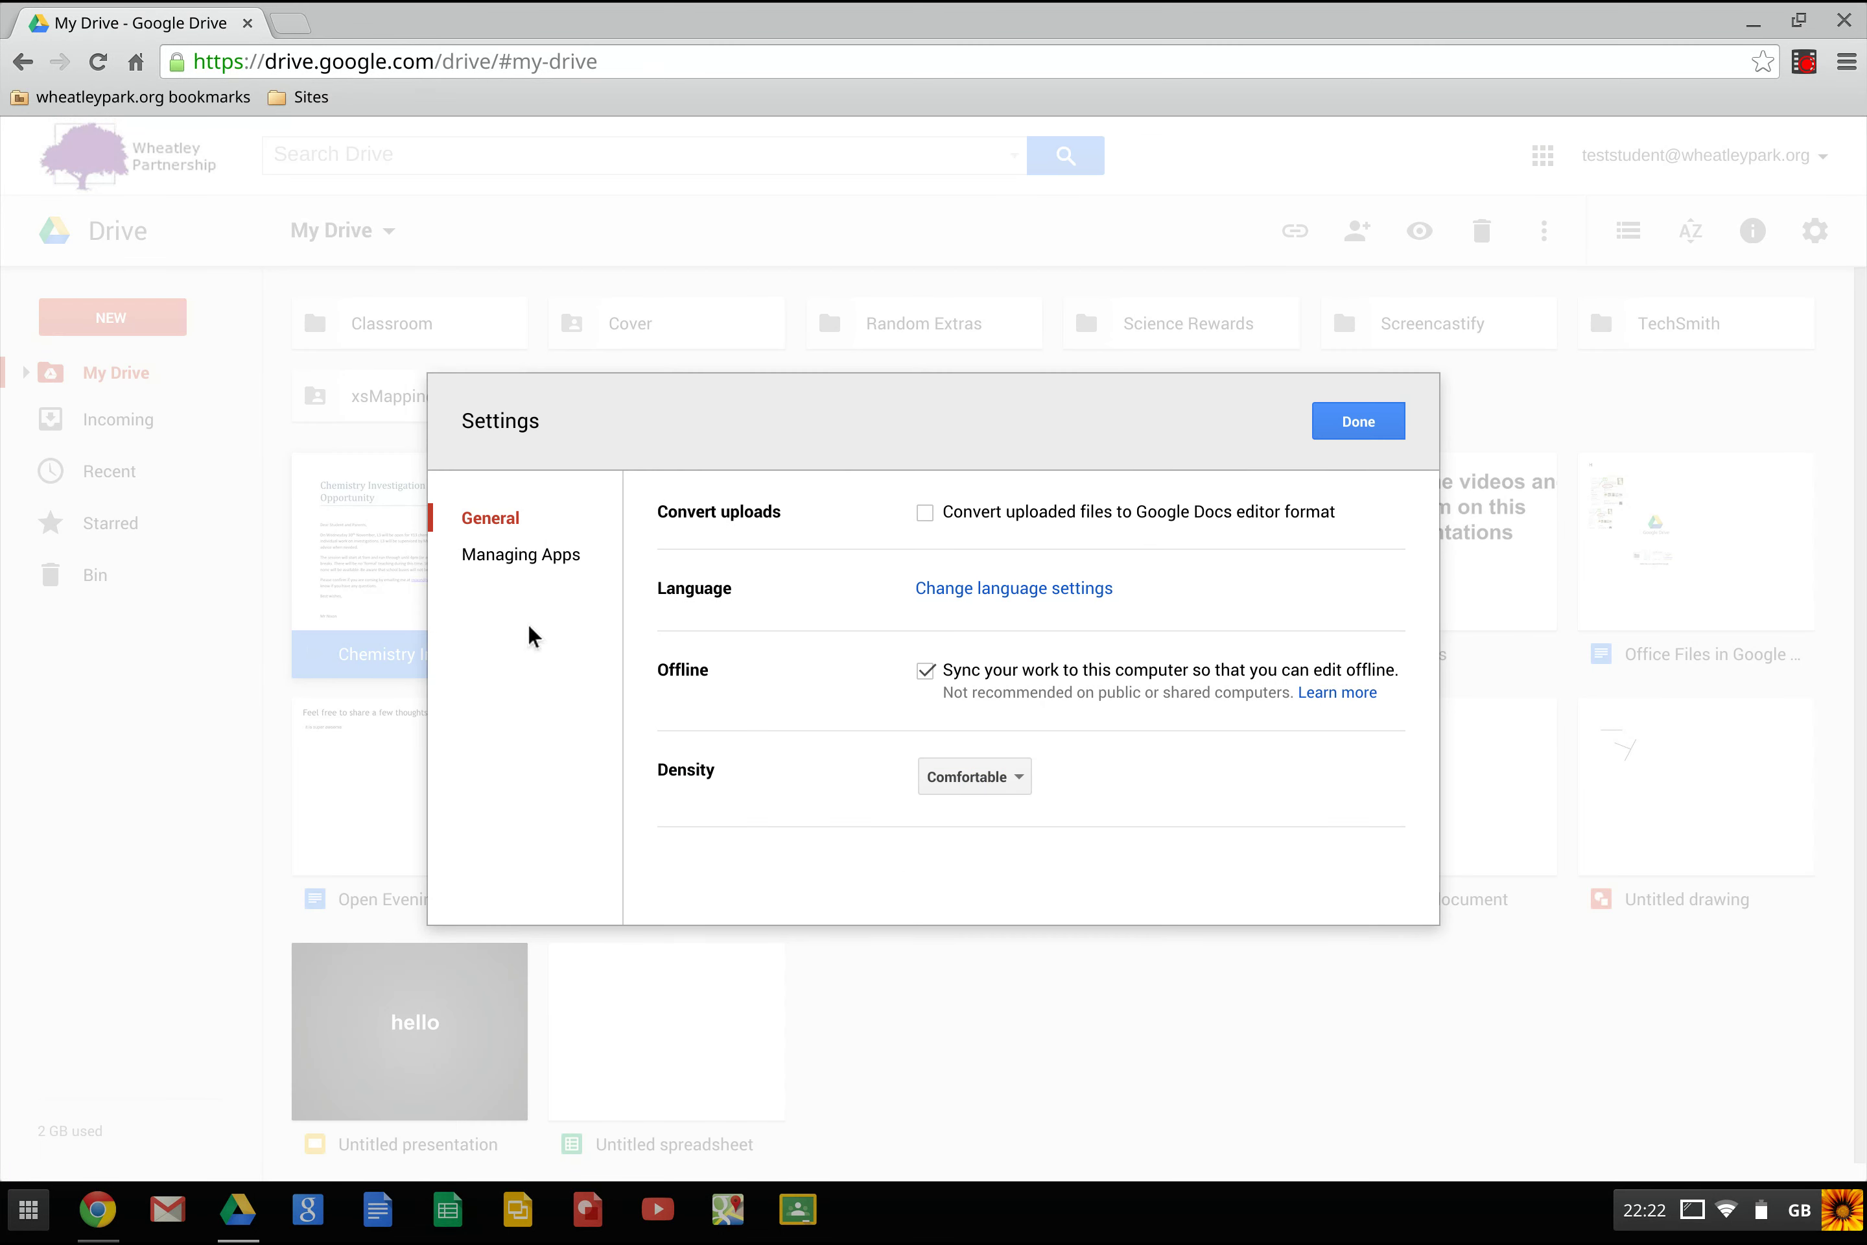
pyautogui.click(544, 572)
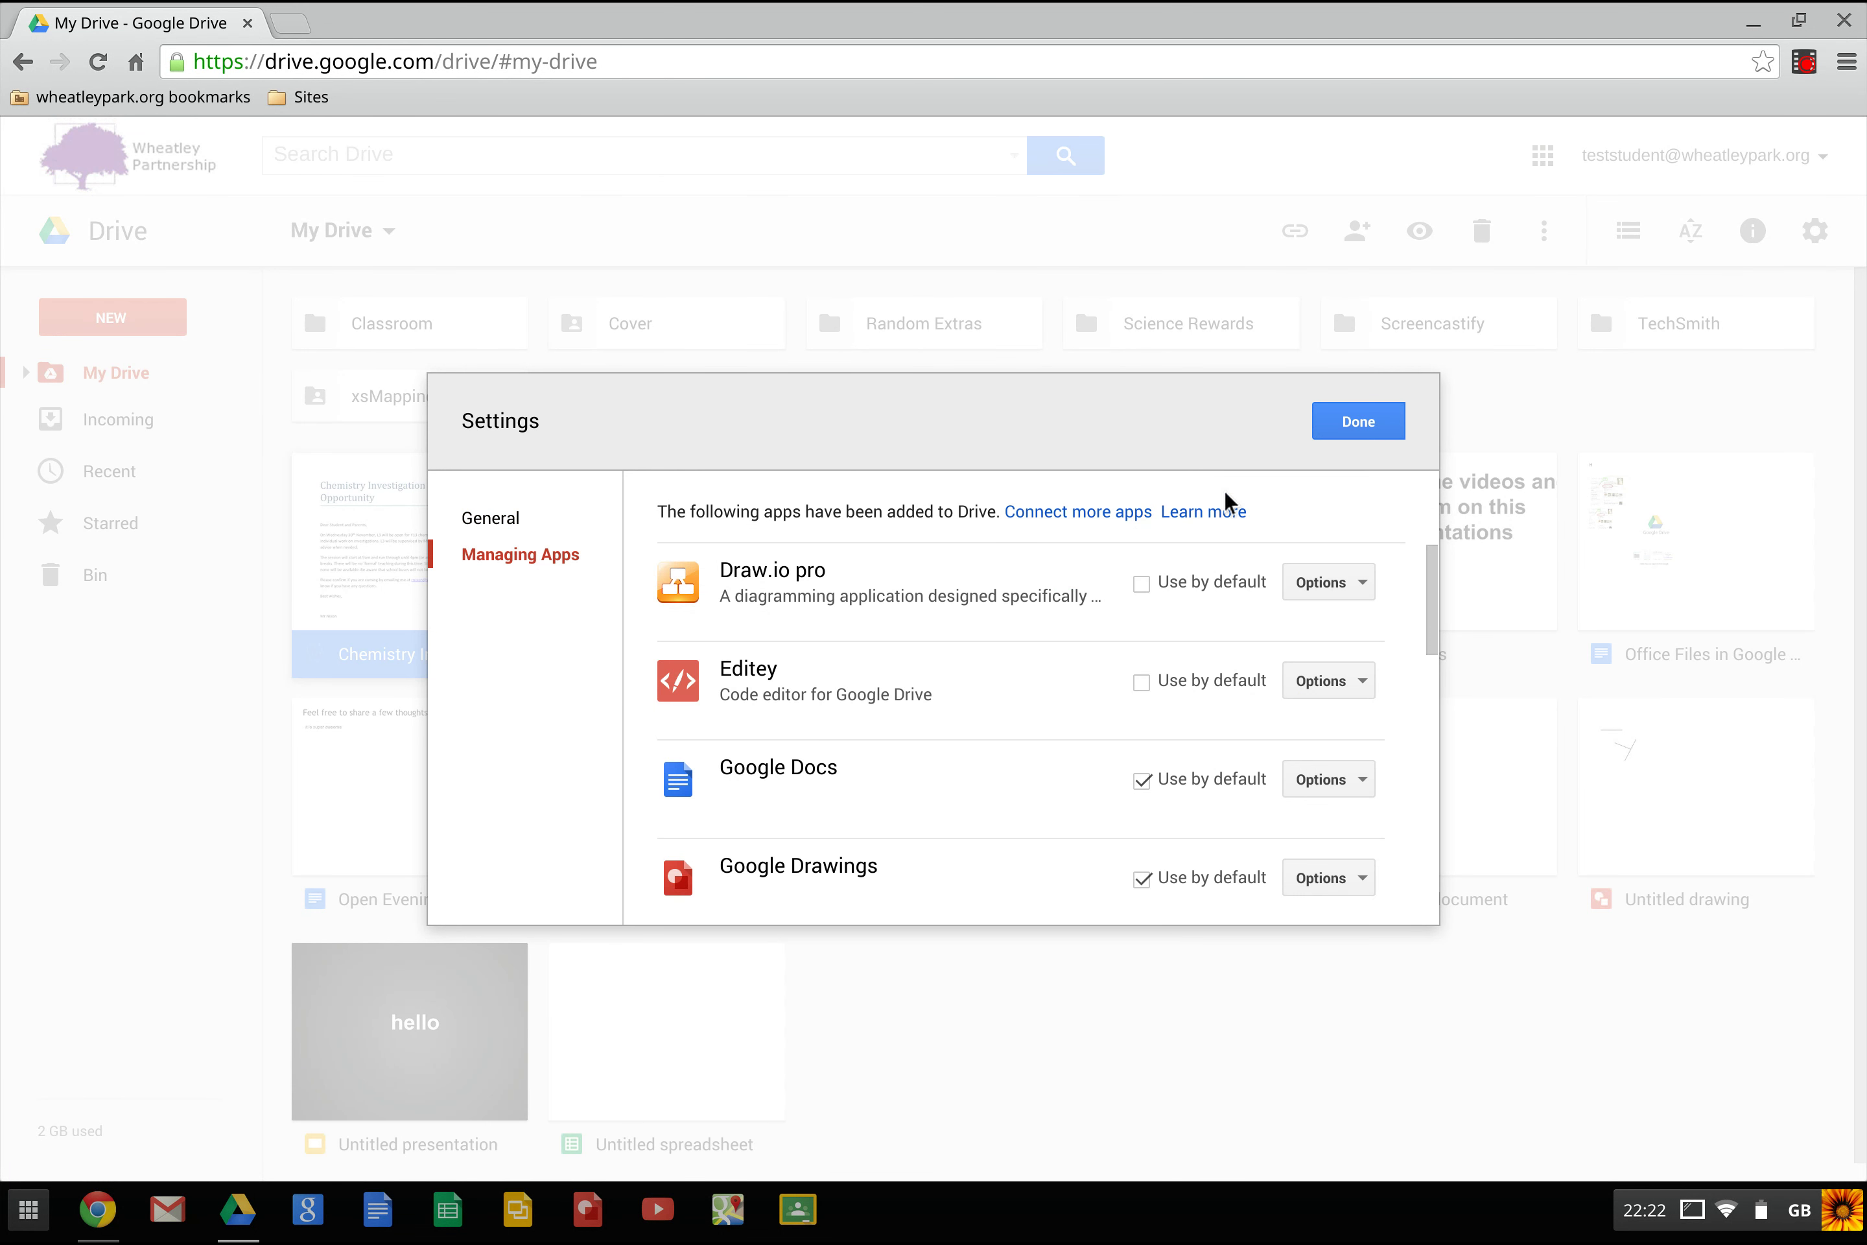
# Step: Search the app catalogue for 'office' and connect ONLYOFFICE Personal, unticking the default-app option
pyautogui.click(1078, 512)
pyautogui.write('office')
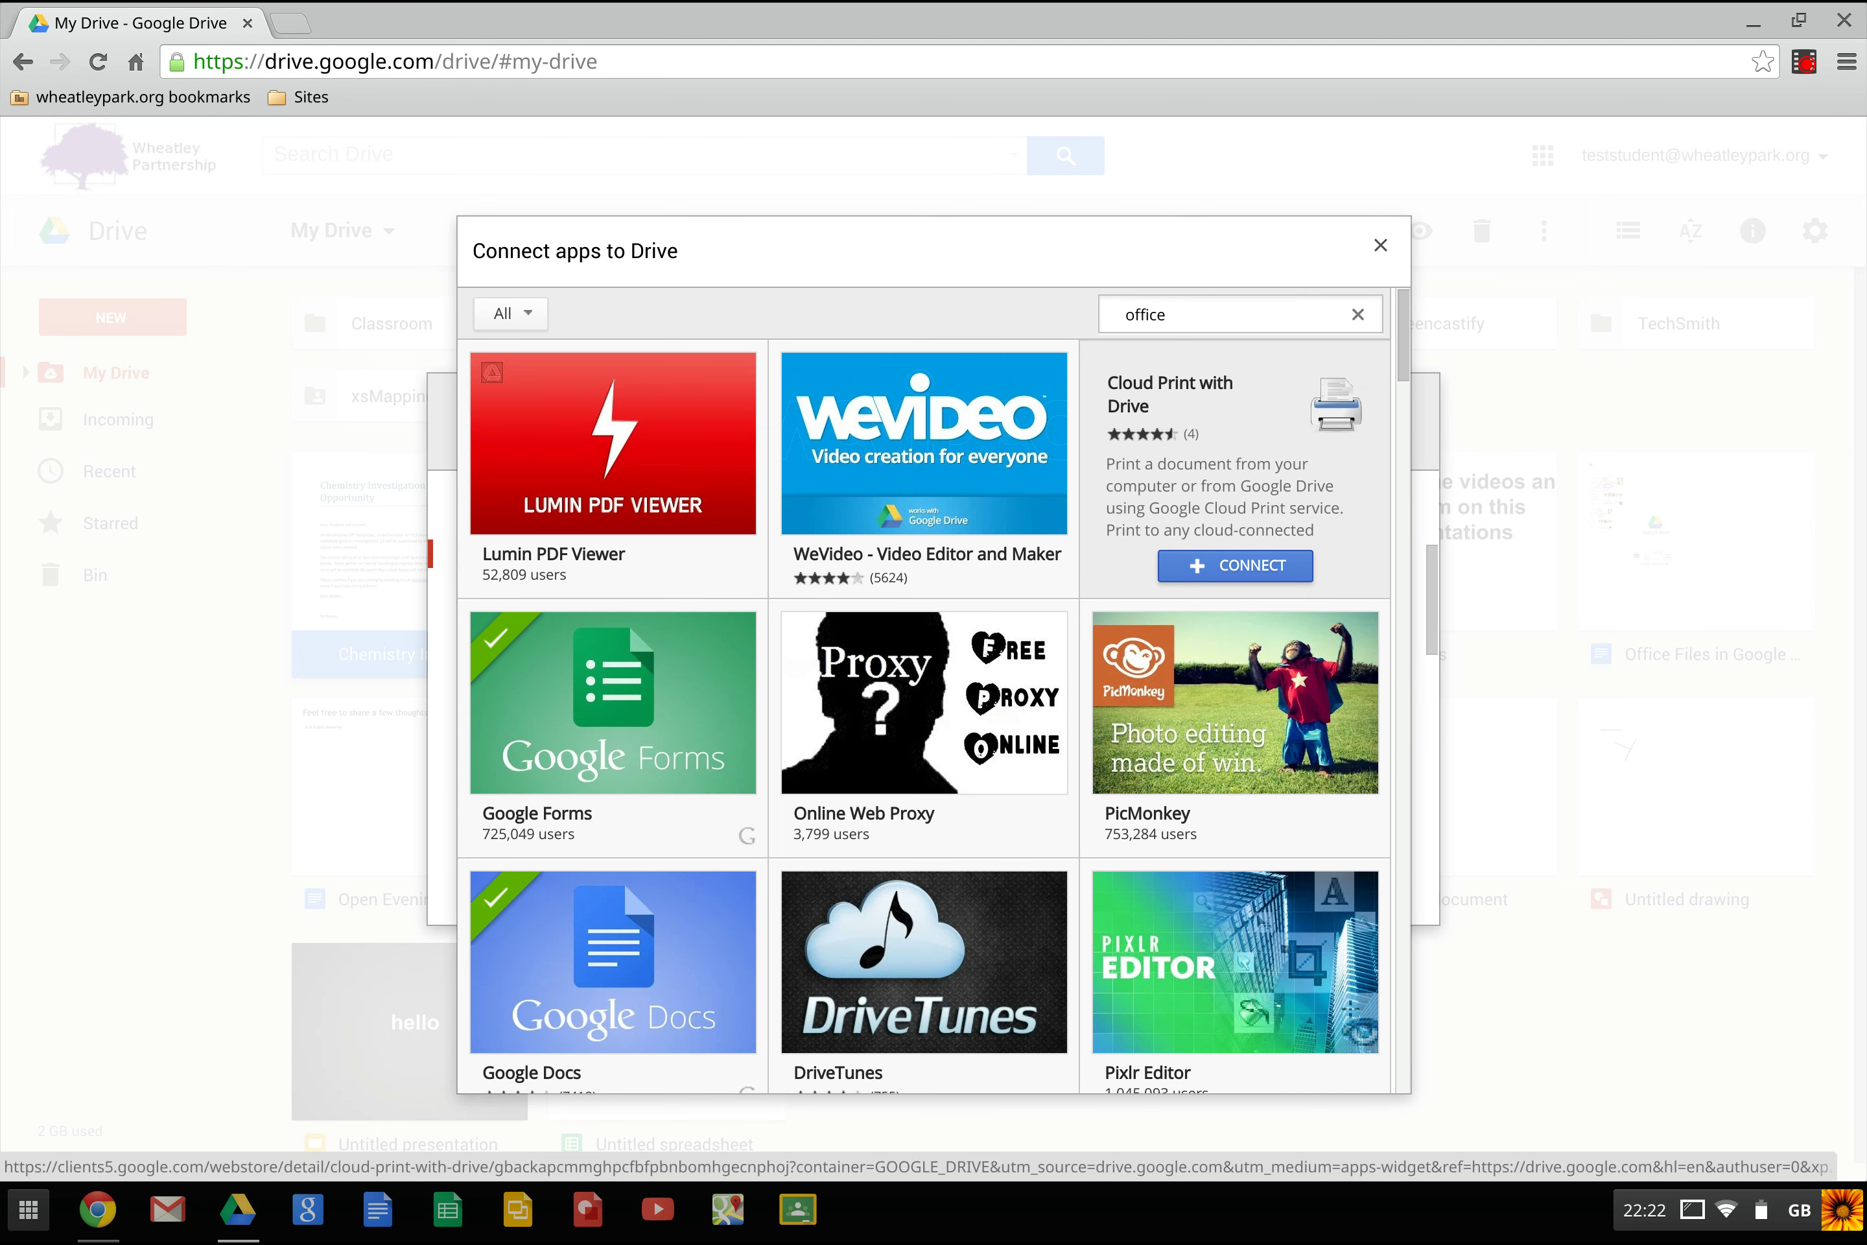
pyautogui.press('Return')
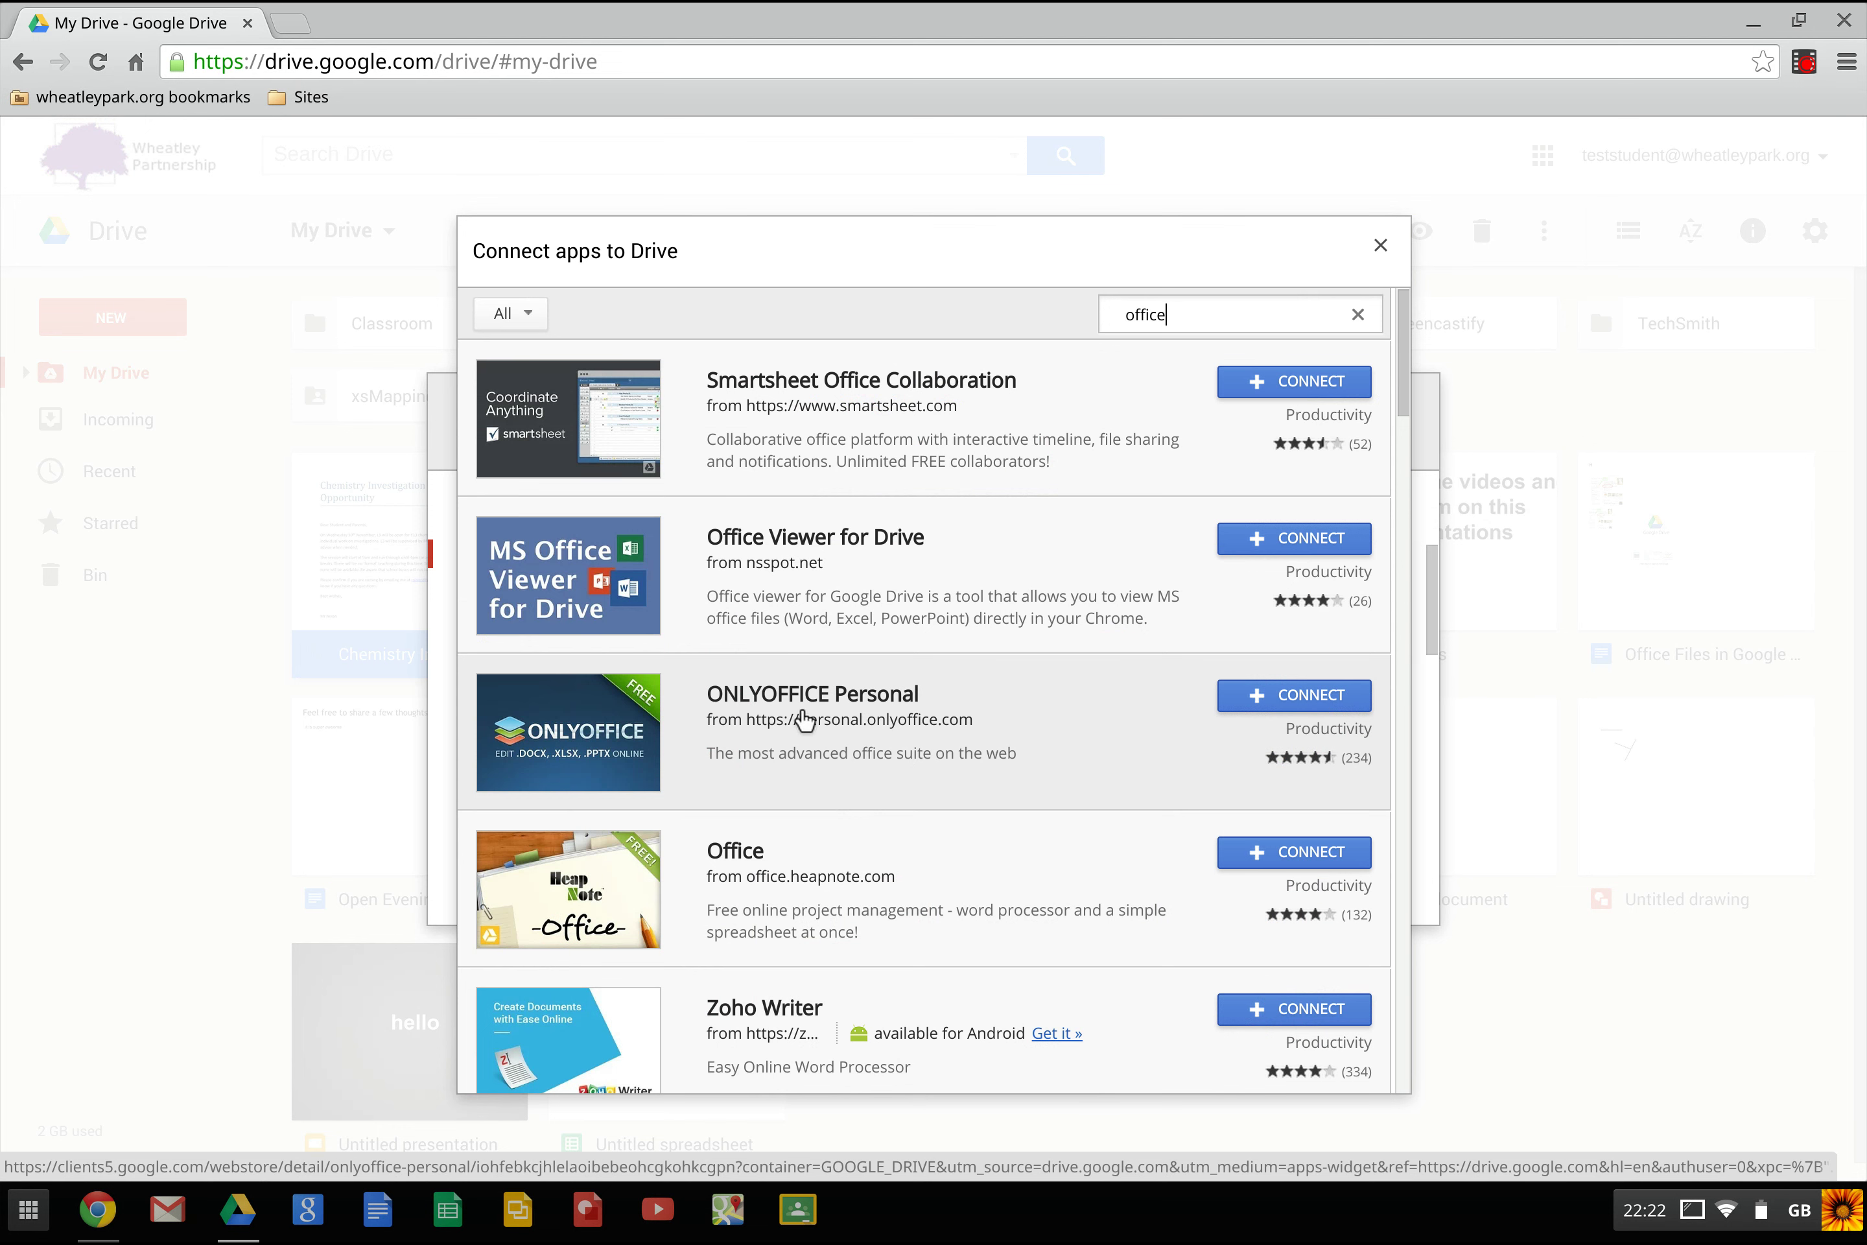
pyautogui.click(1307, 700)
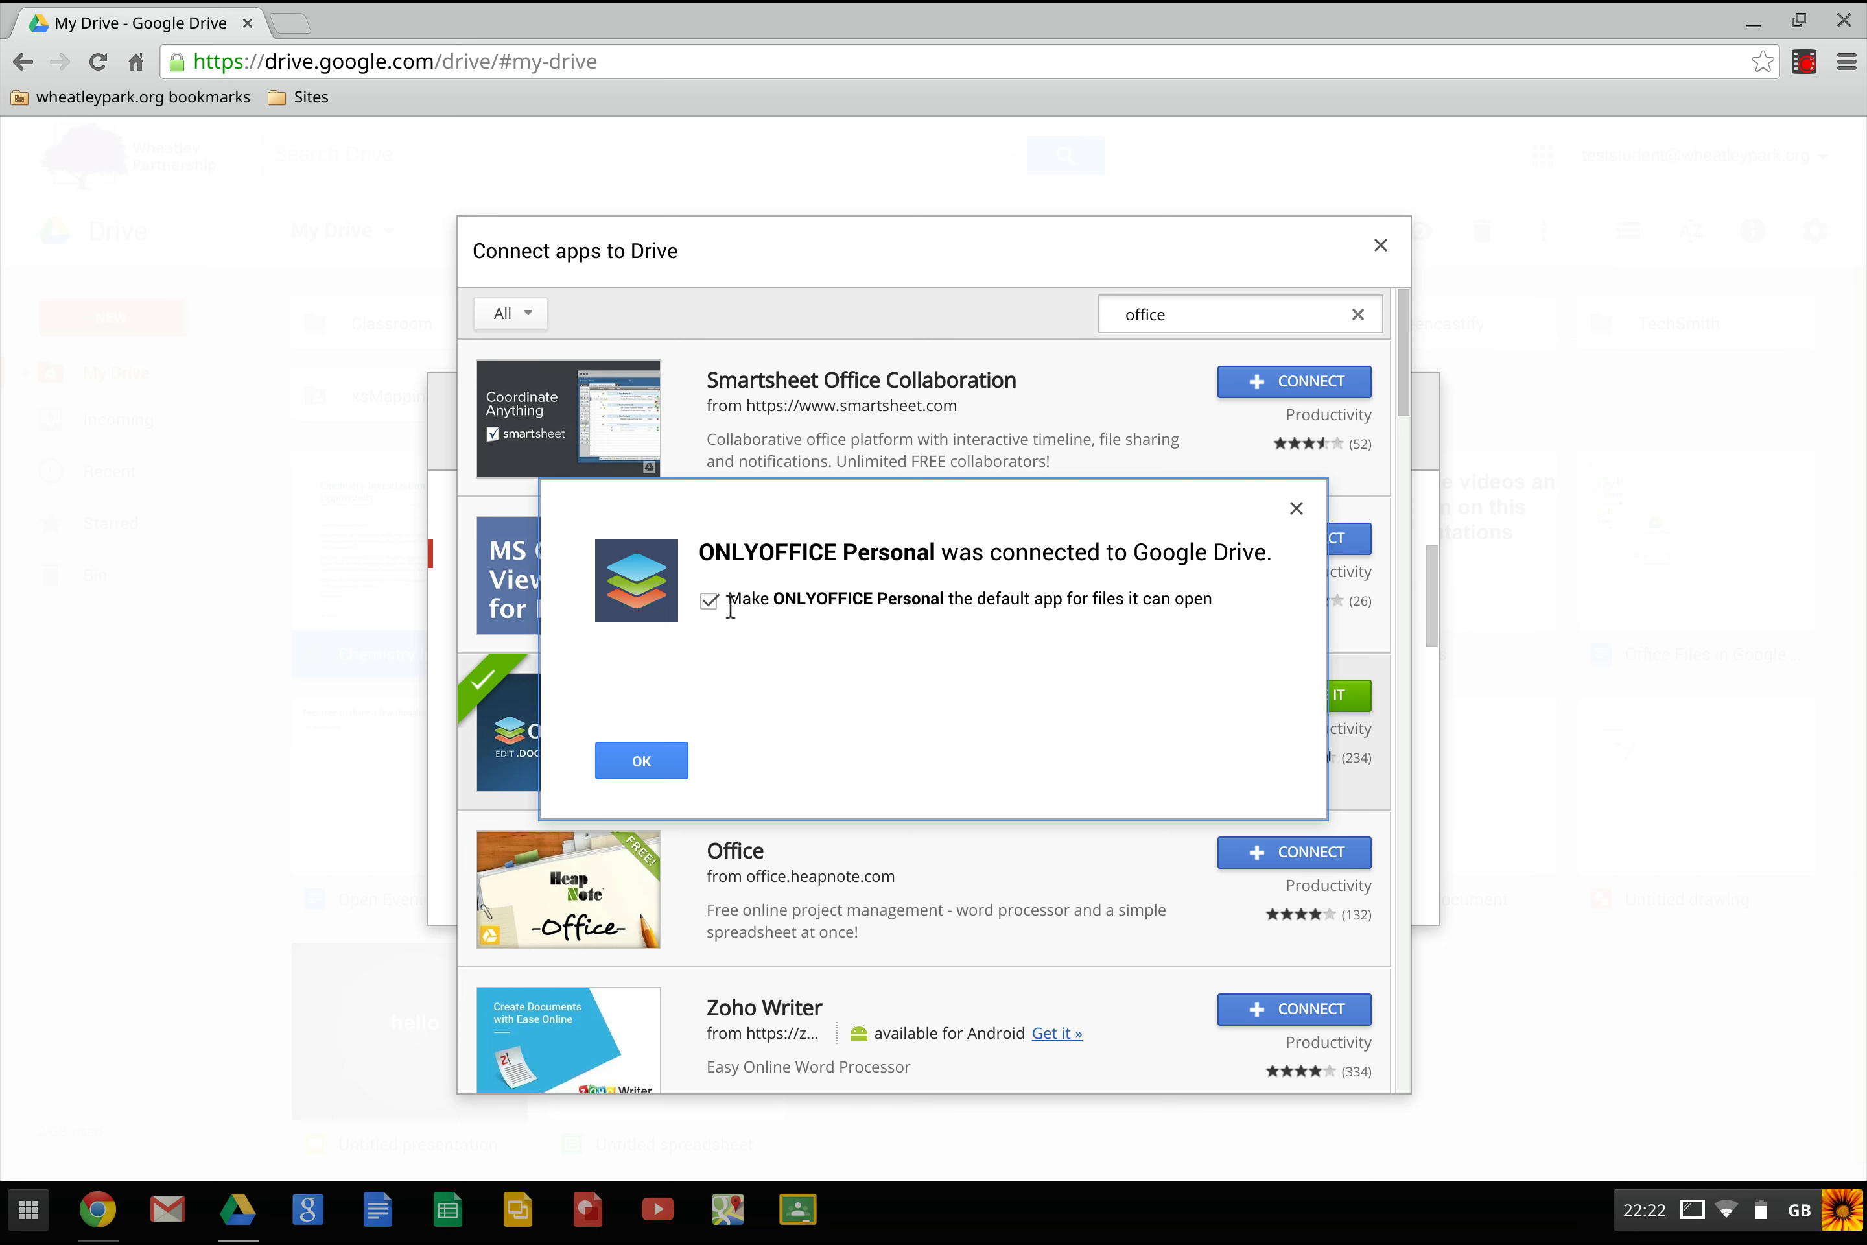
pyautogui.click(708, 599)
pyautogui.click(643, 761)
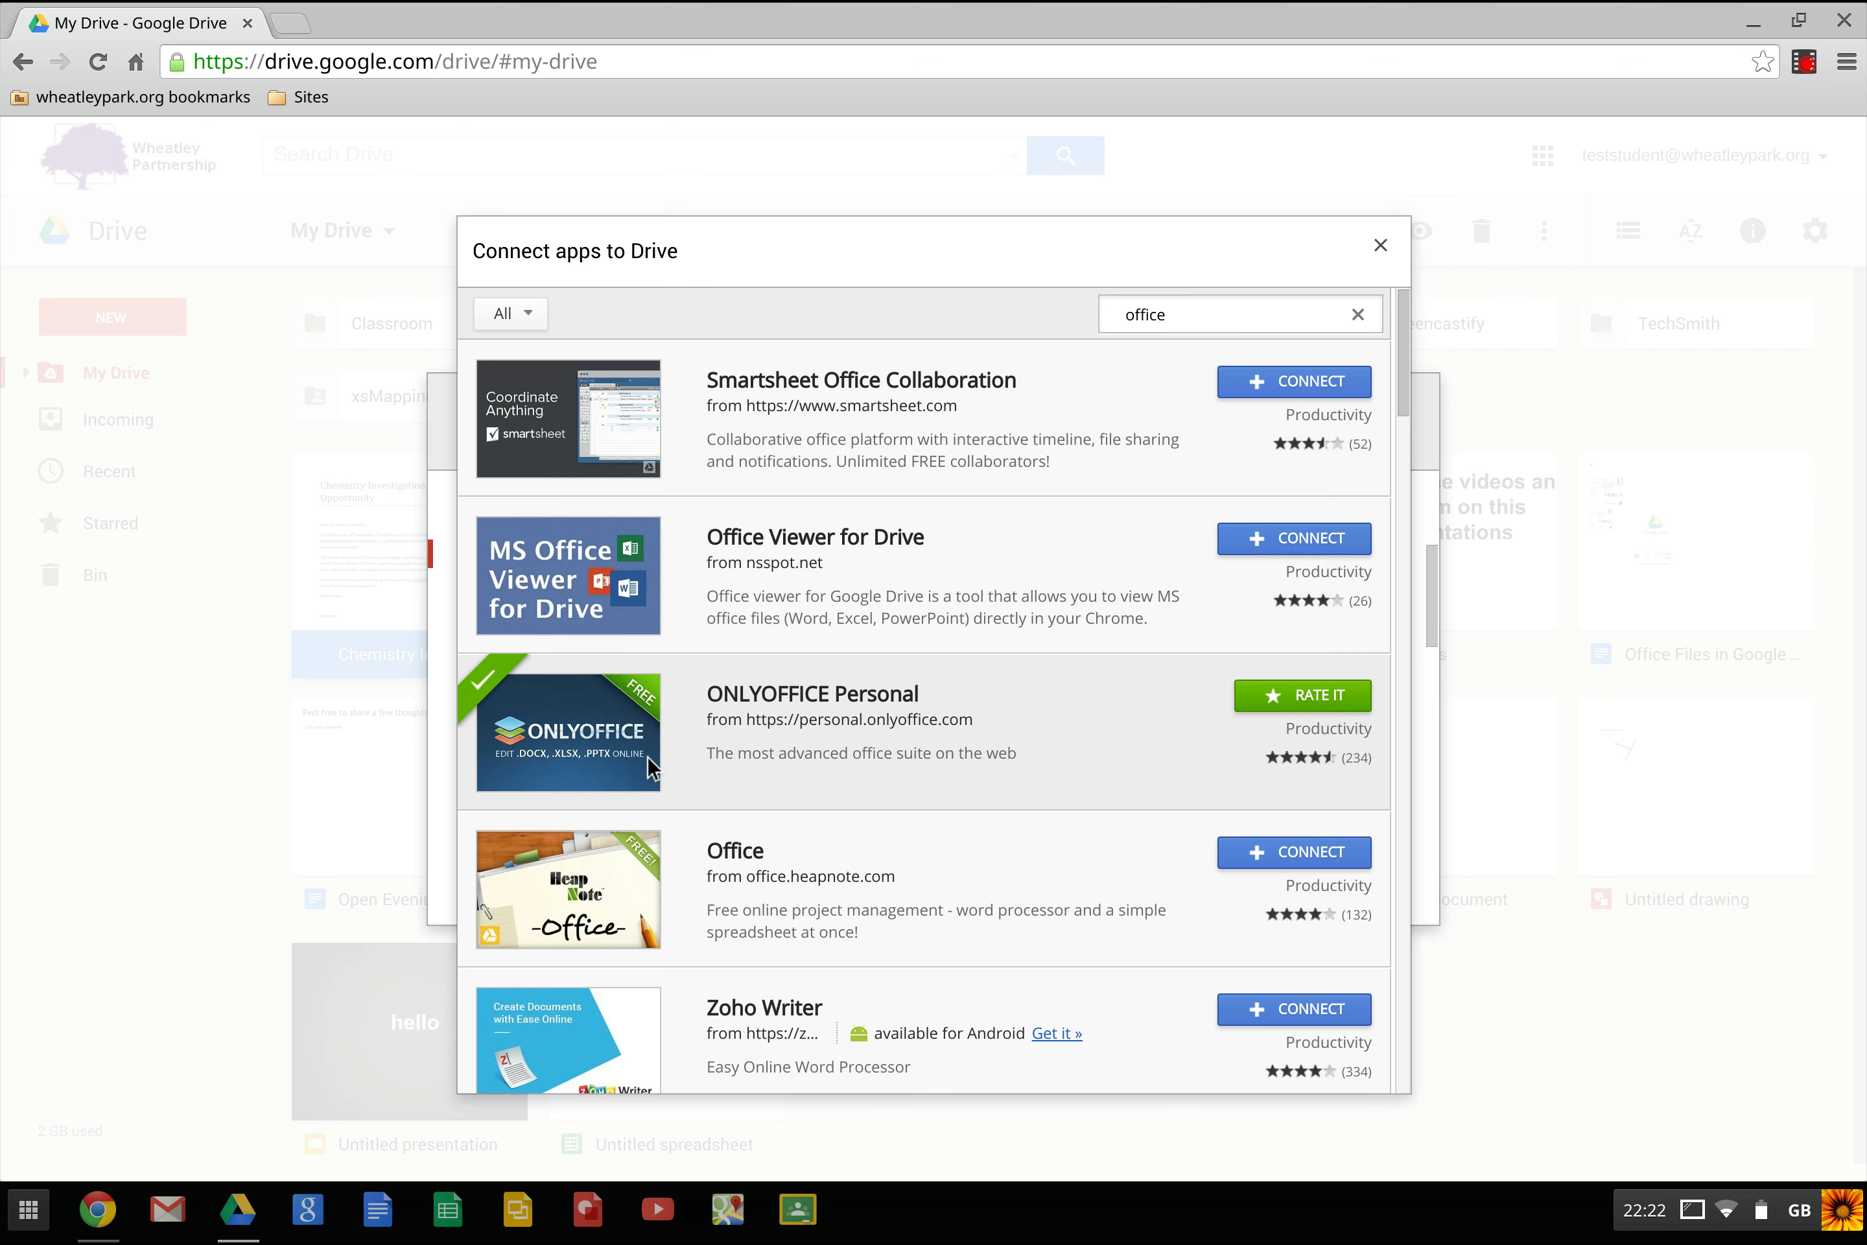
pyautogui.click(1379, 246)
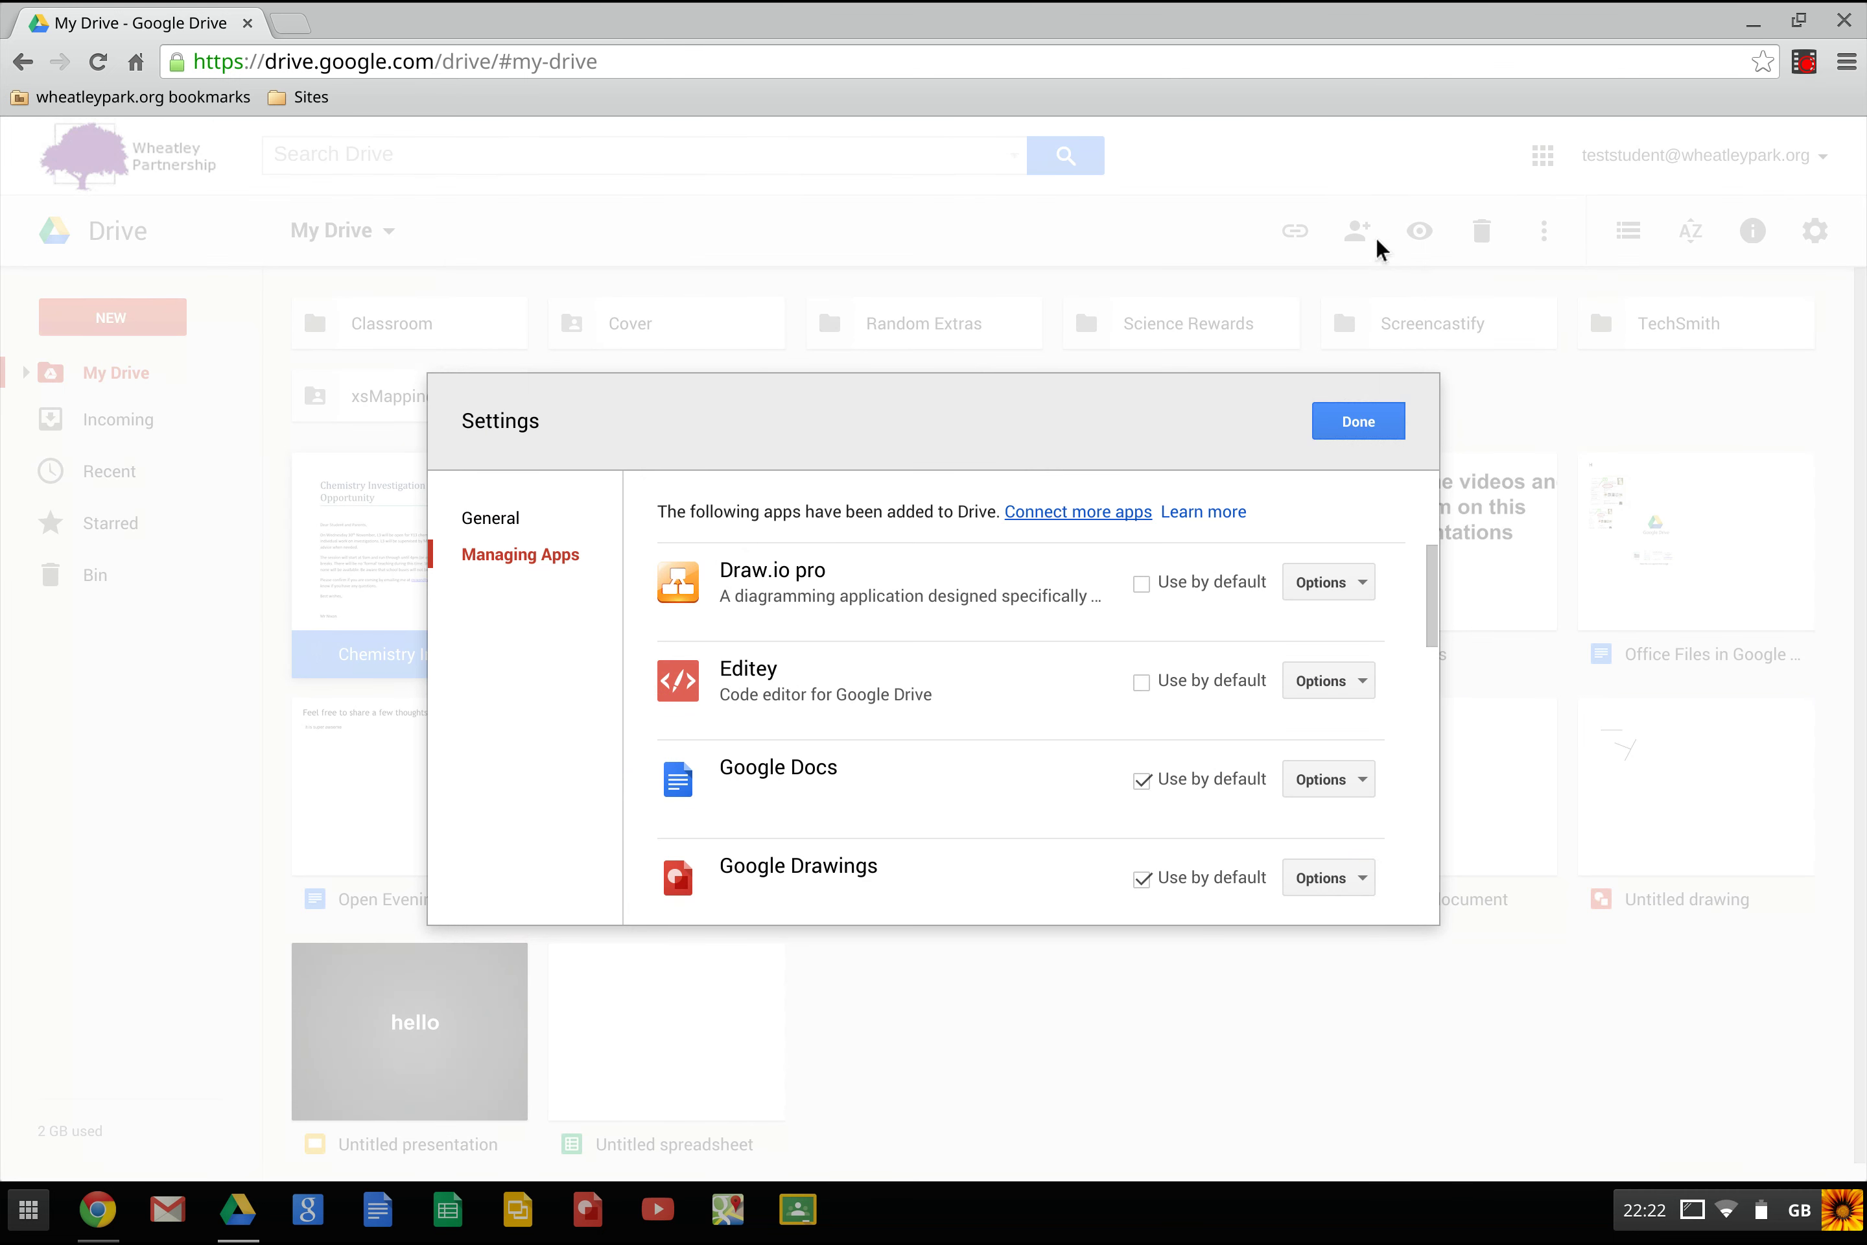
# Step: Back in My Drive, open the Chemistry Investigation file with ONLYOFFICE Personal
pyautogui.click(1388, 422)
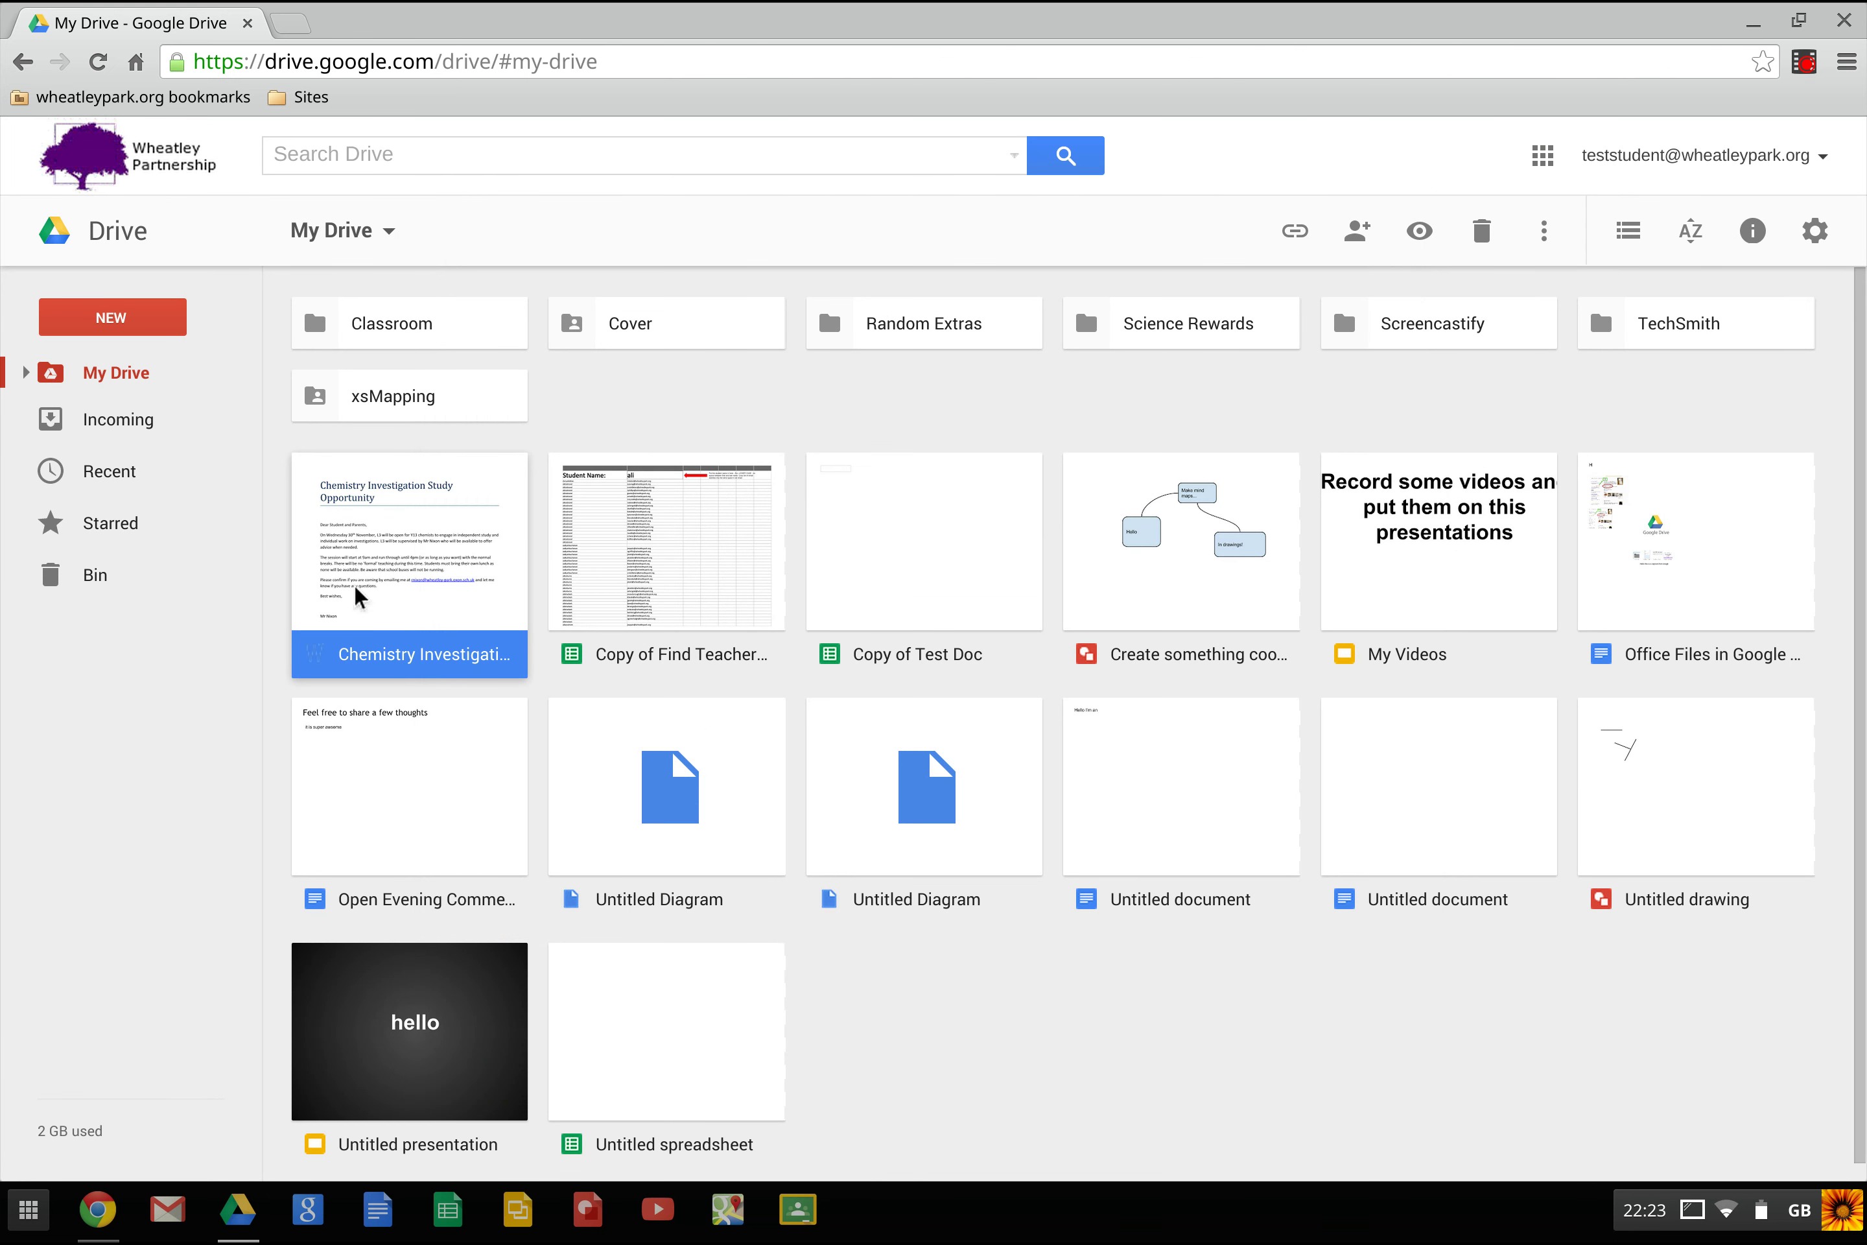
pyautogui.rightClick(387, 551)
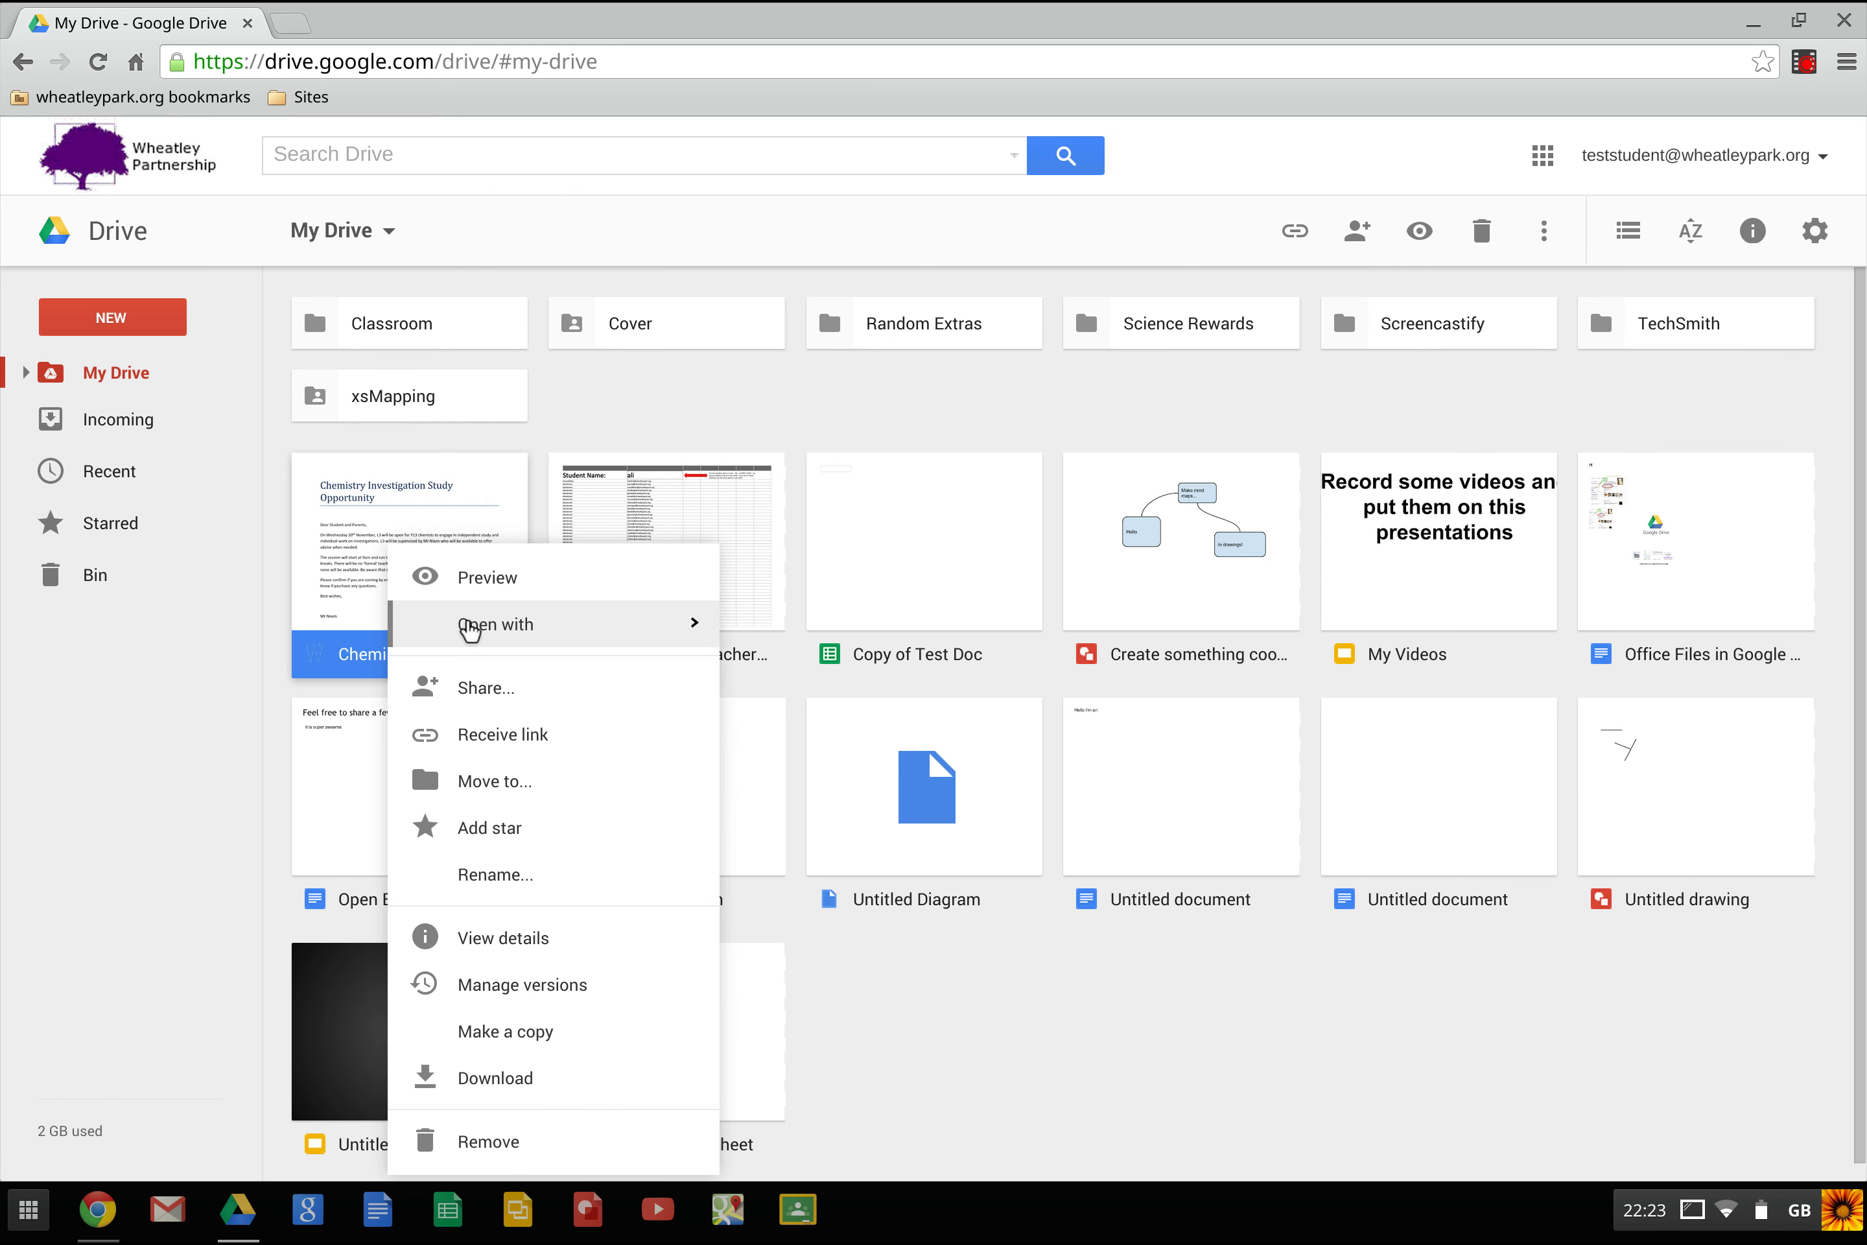
pyautogui.moveTo(470, 631)
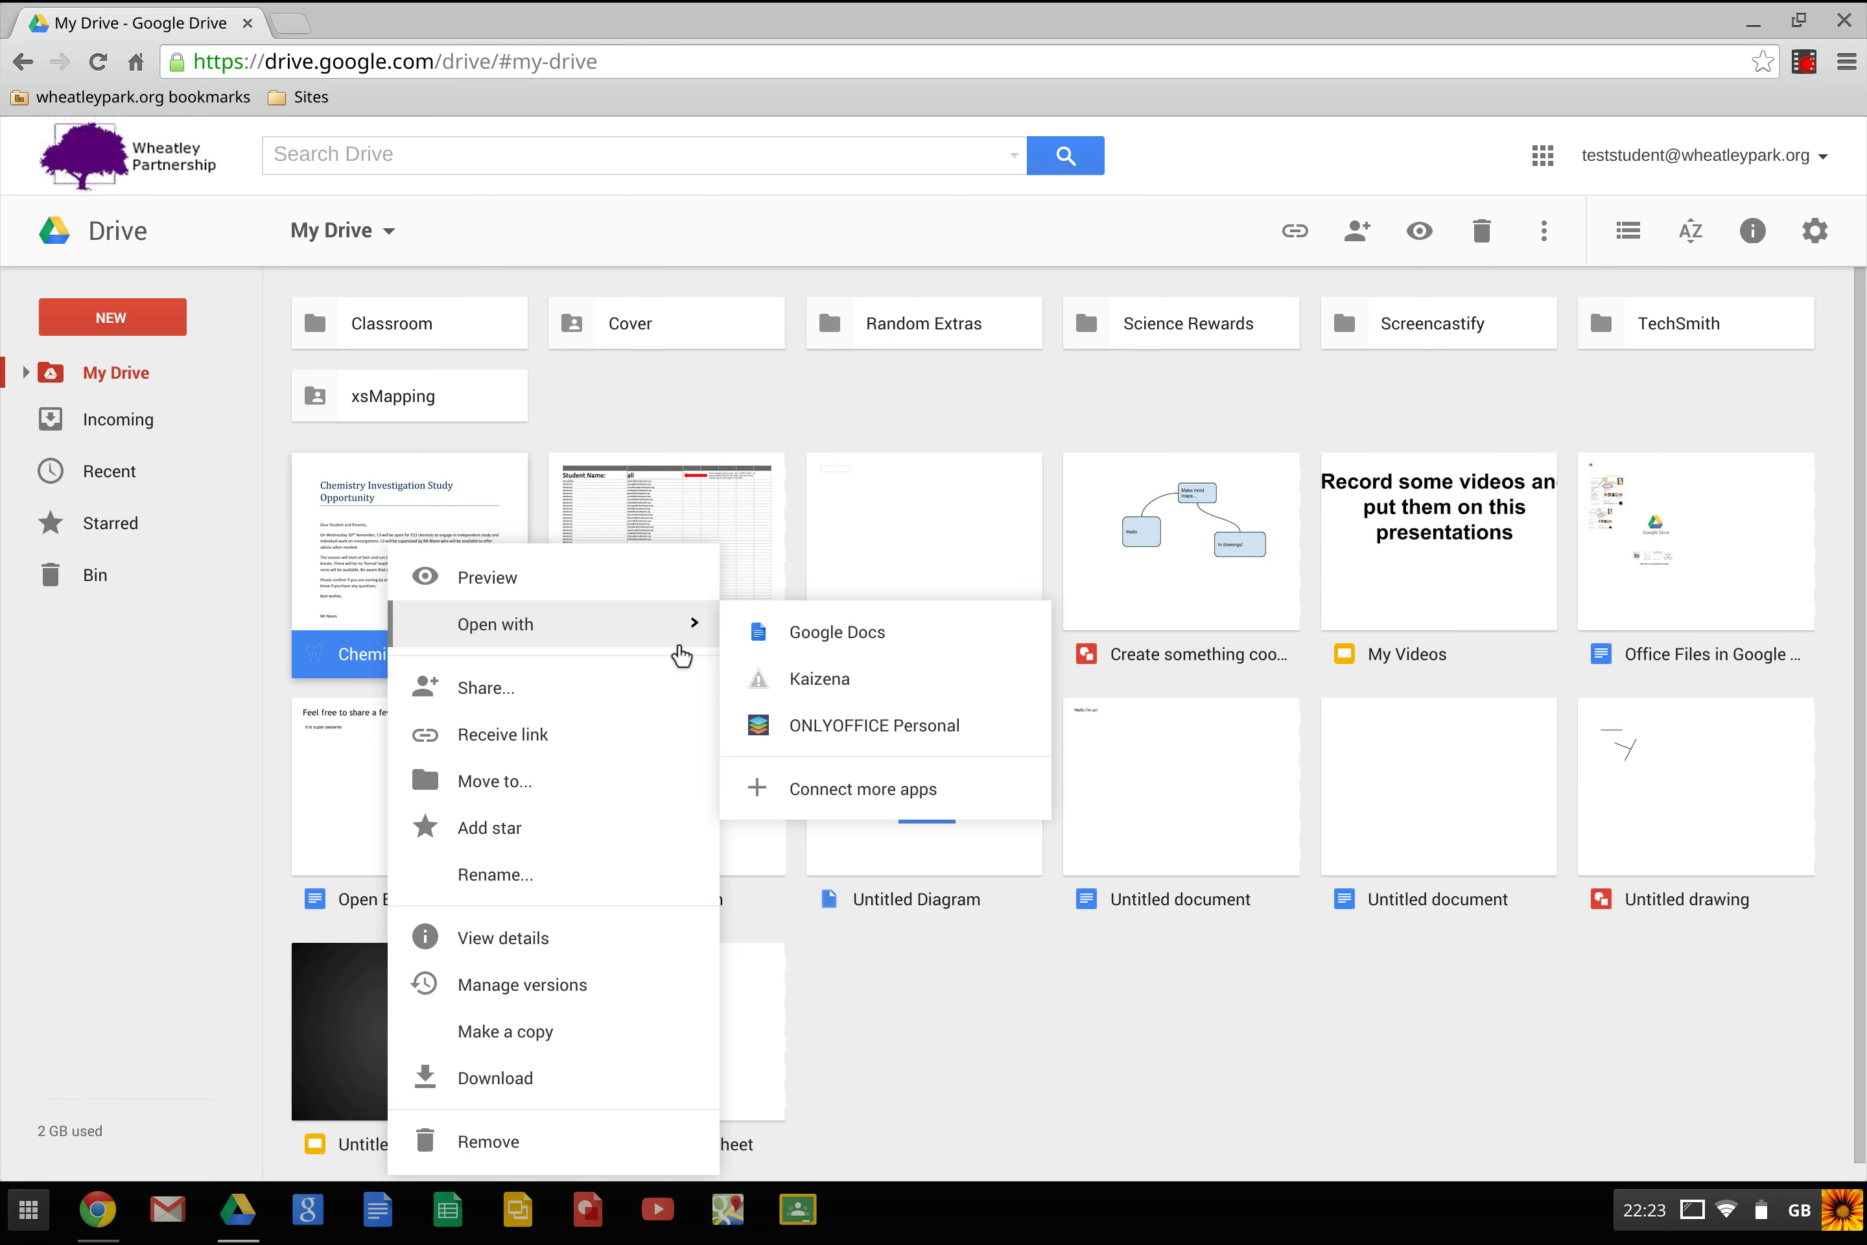
pyautogui.click(827, 726)
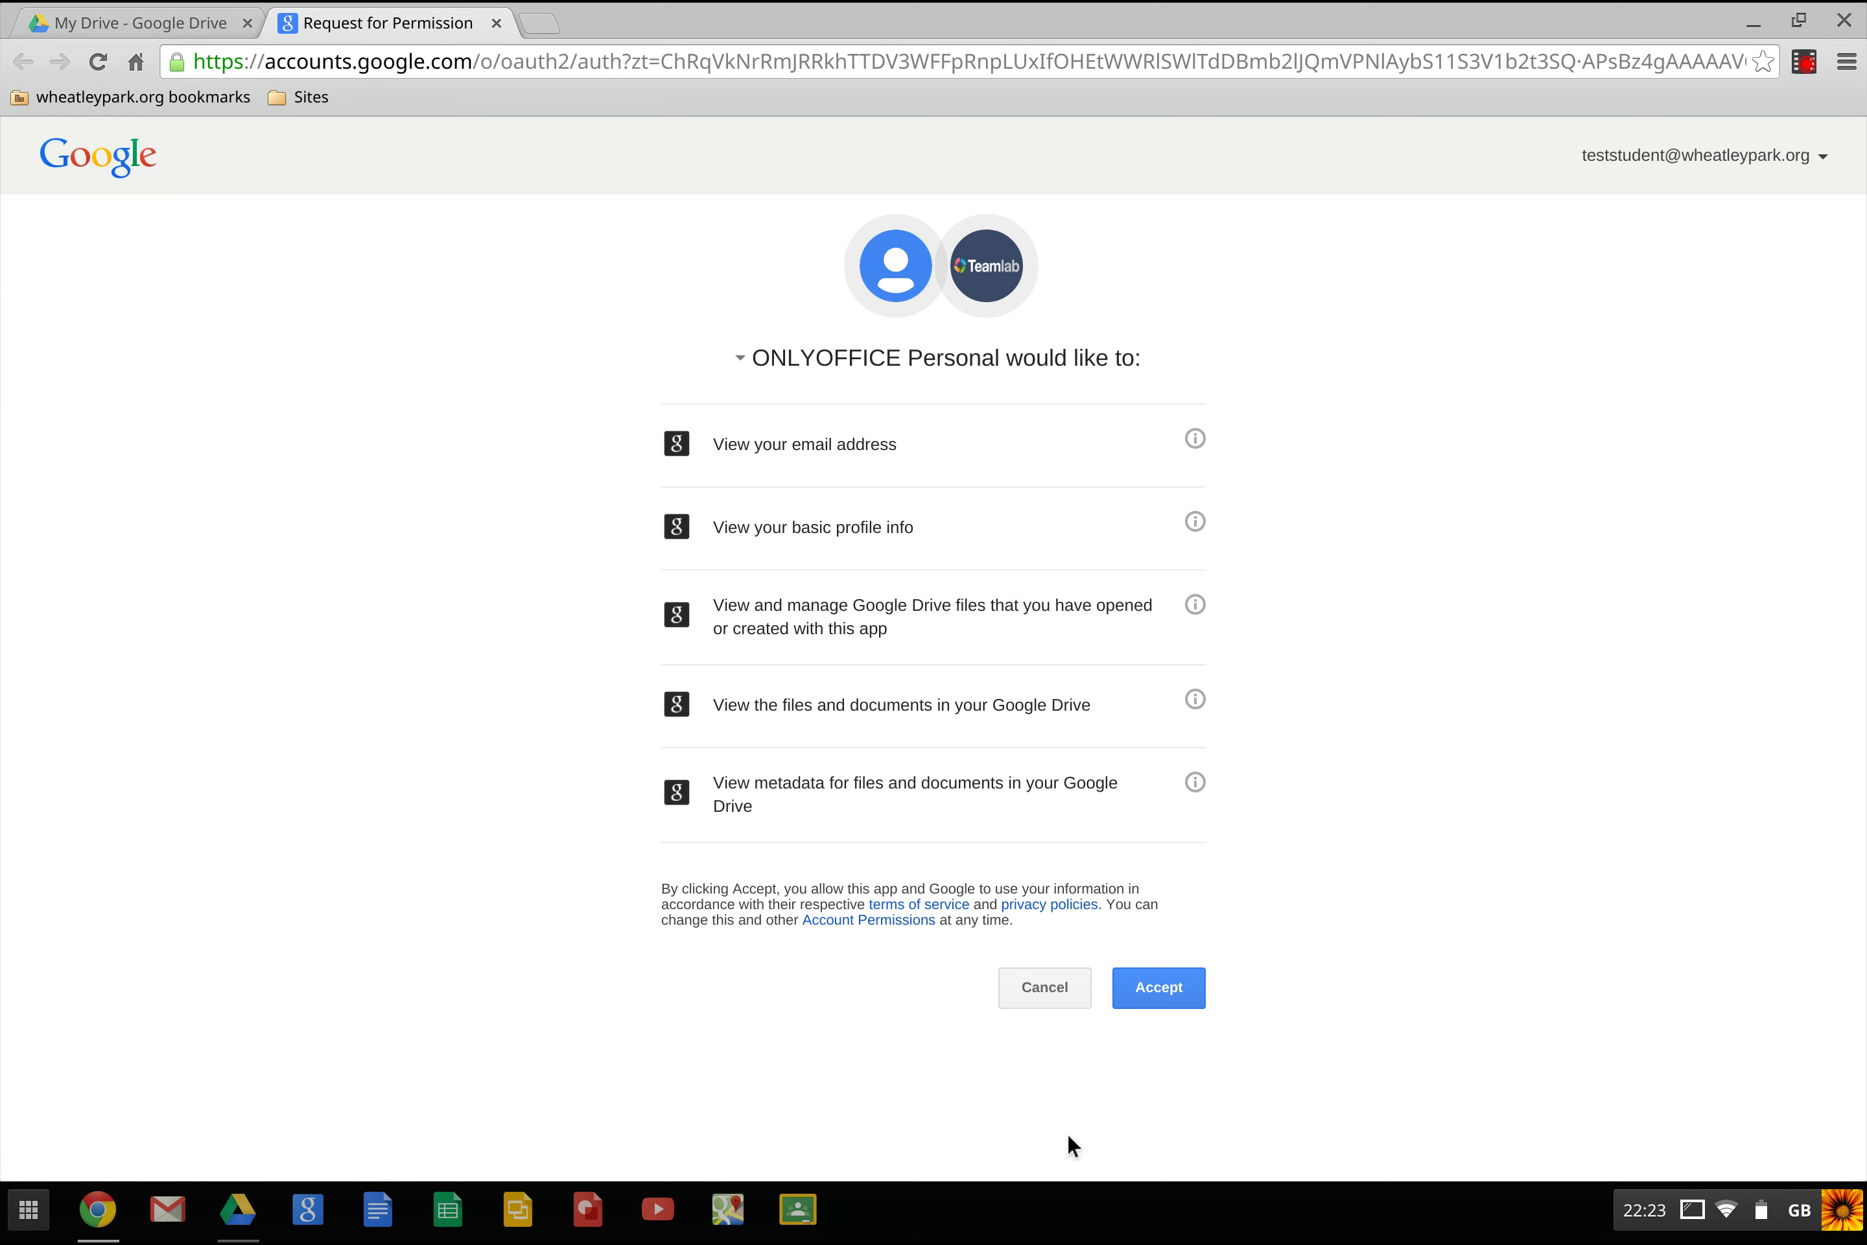
# Step: Accept ONLYOFFICE Personal's permissions and place the caret in the letter body at 'November'
pyautogui.click(1166, 988)
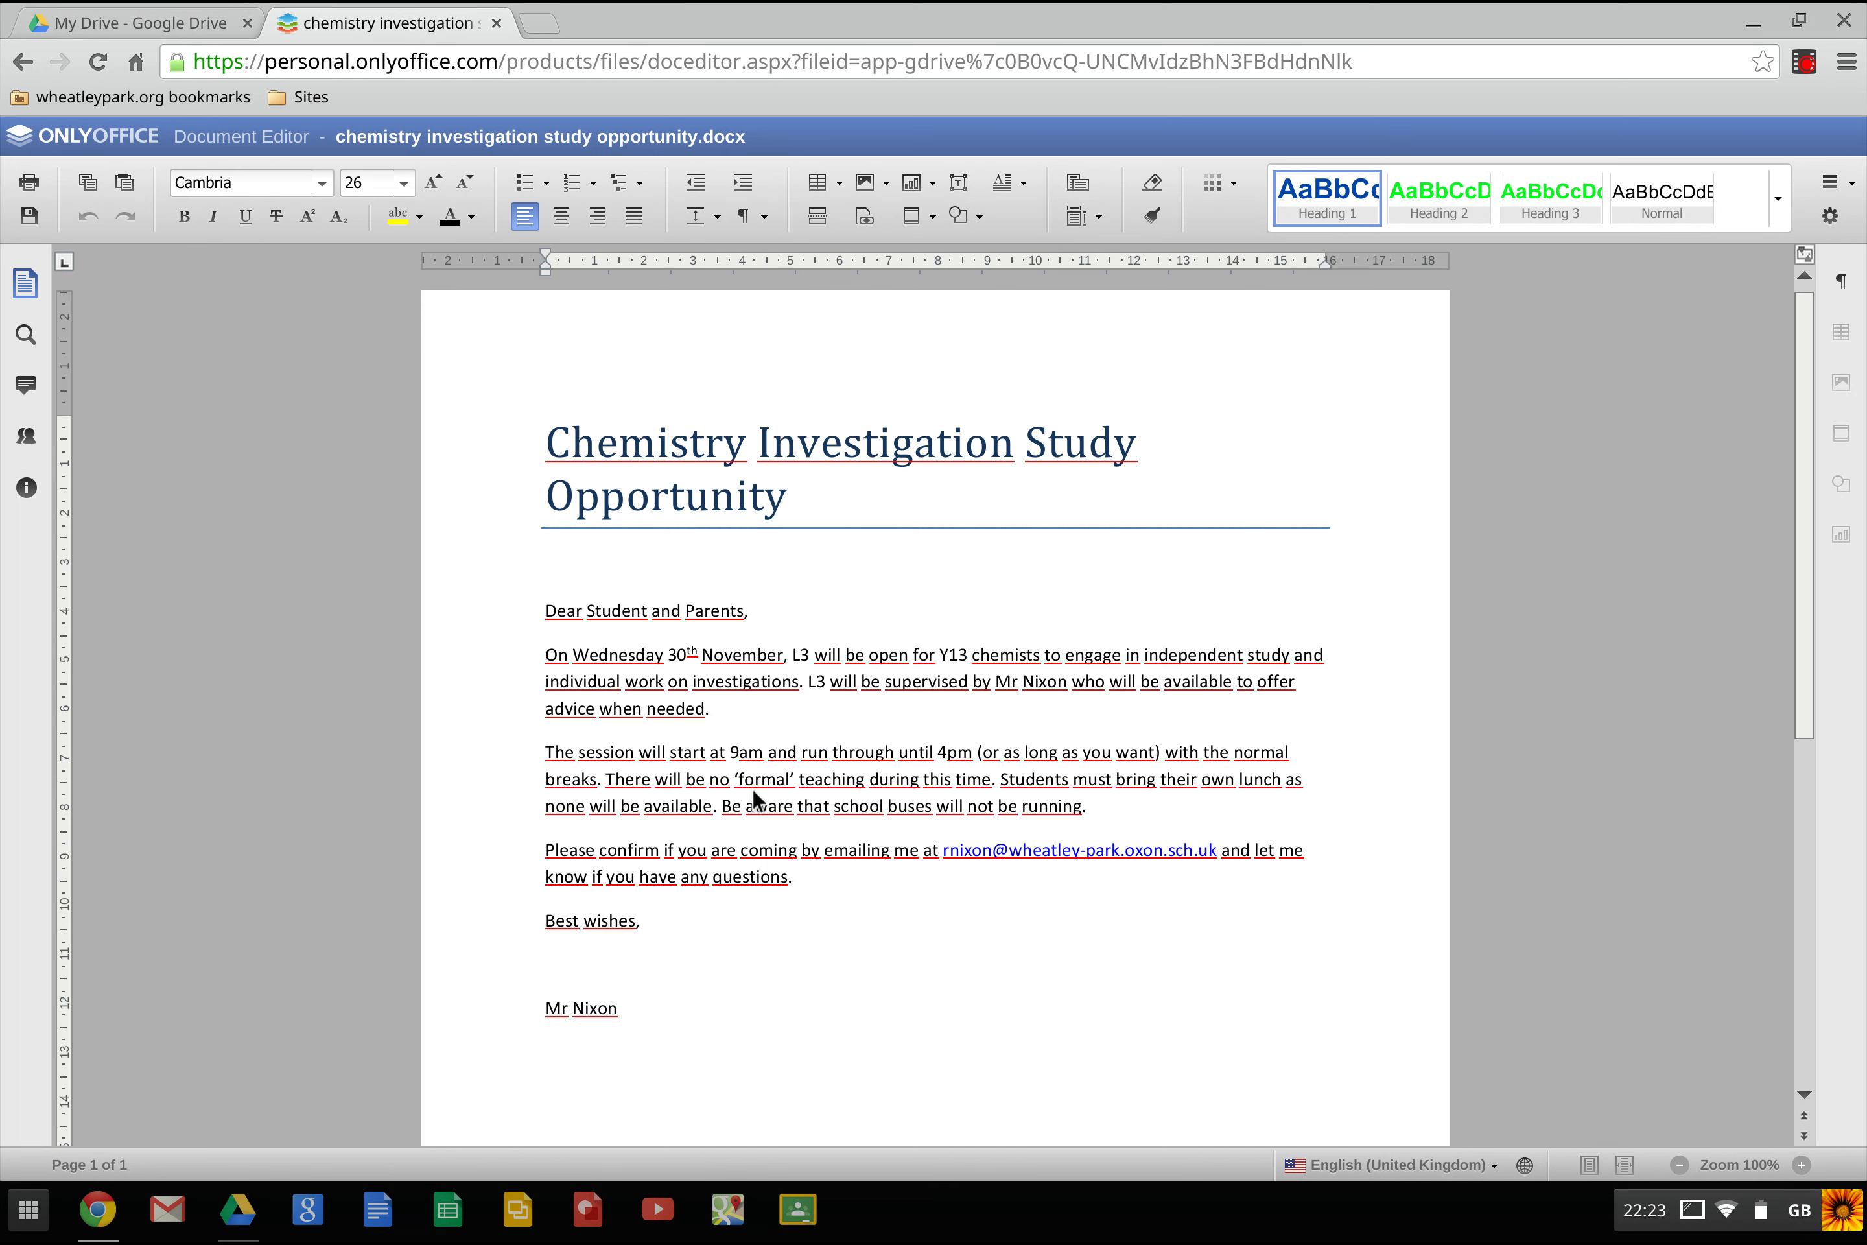
pyautogui.click(755, 676)
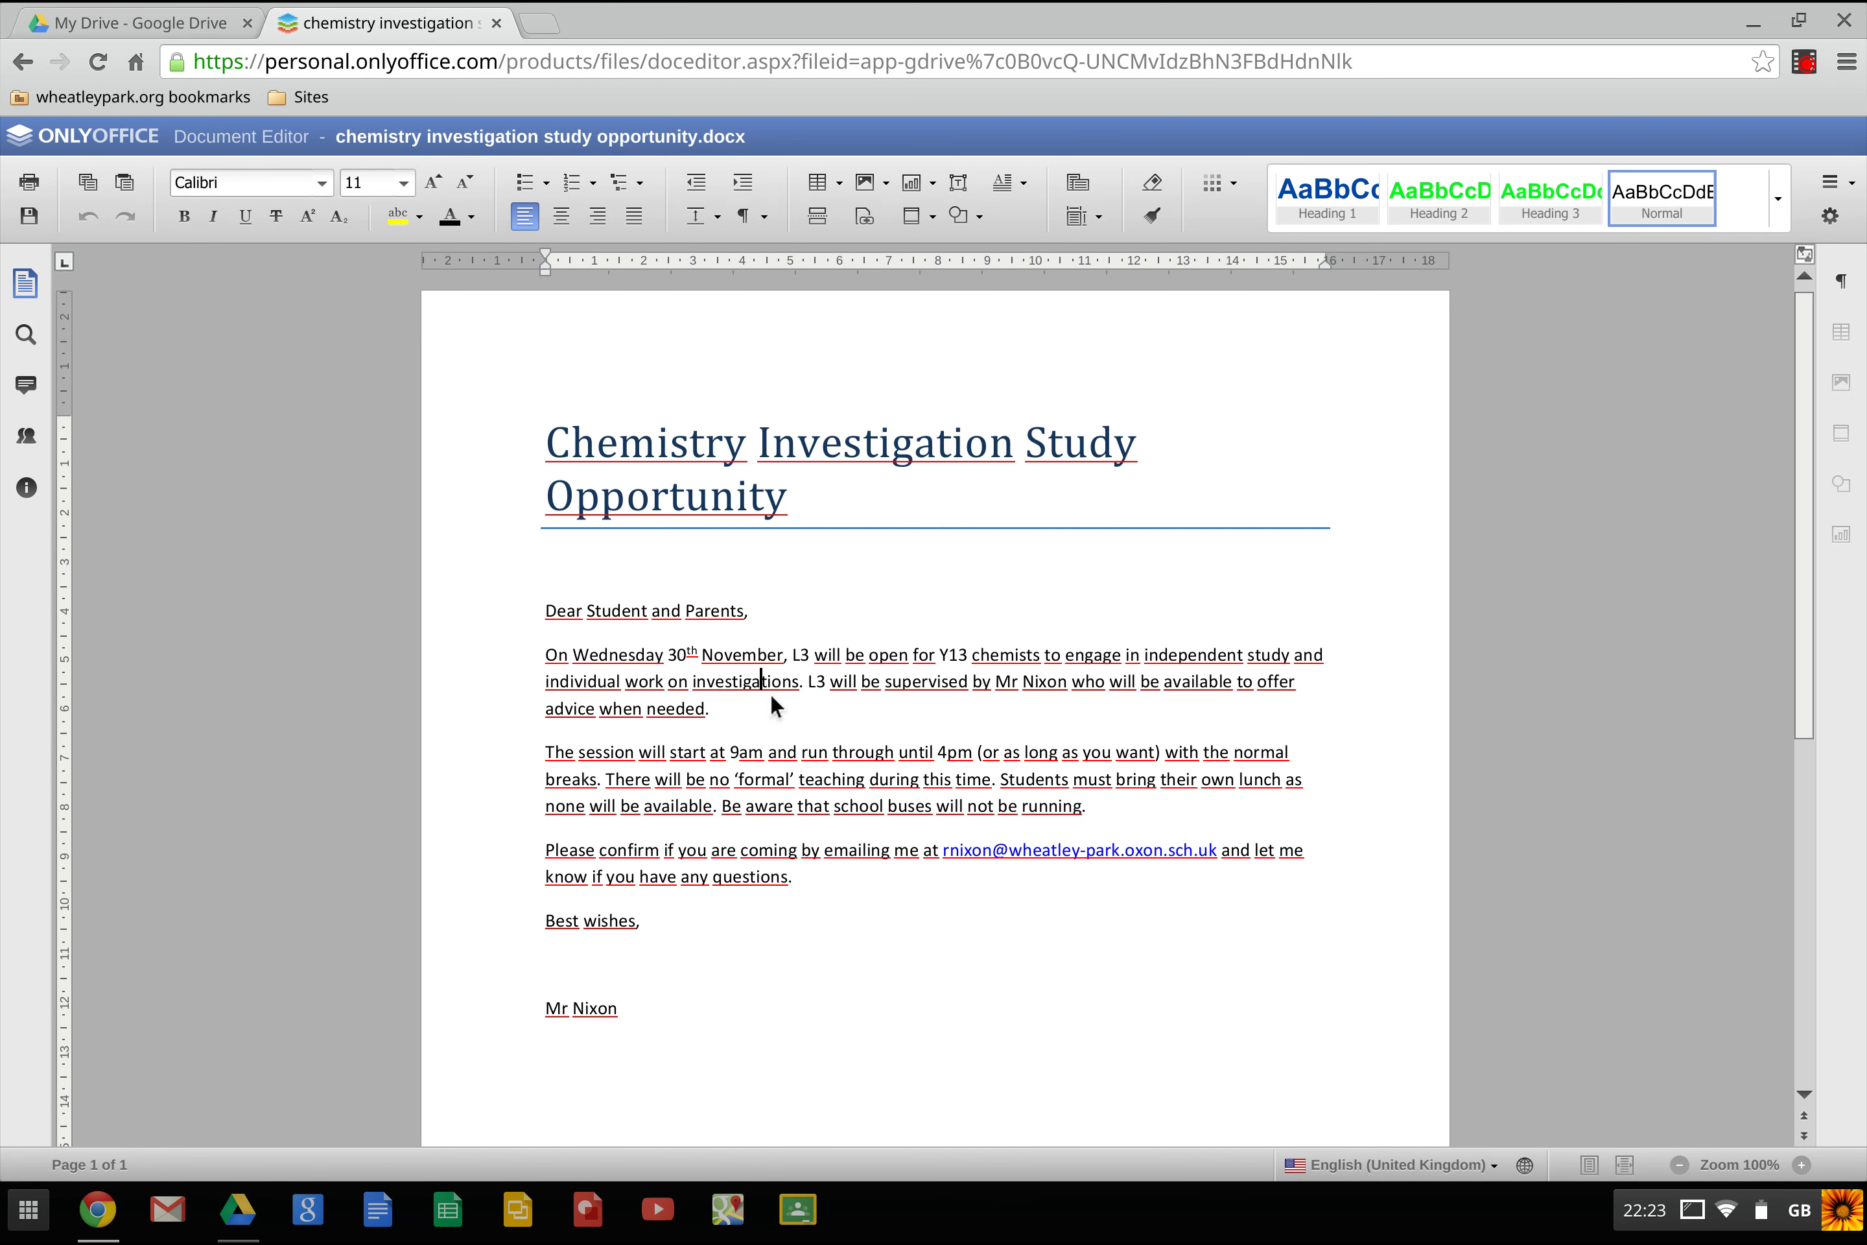
pyautogui.click(742, 655)
# Step: Ignore all spelling flags on 'coming', then close the ONLYOFFICE document tab
pyautogui.rightClick(778, 847)
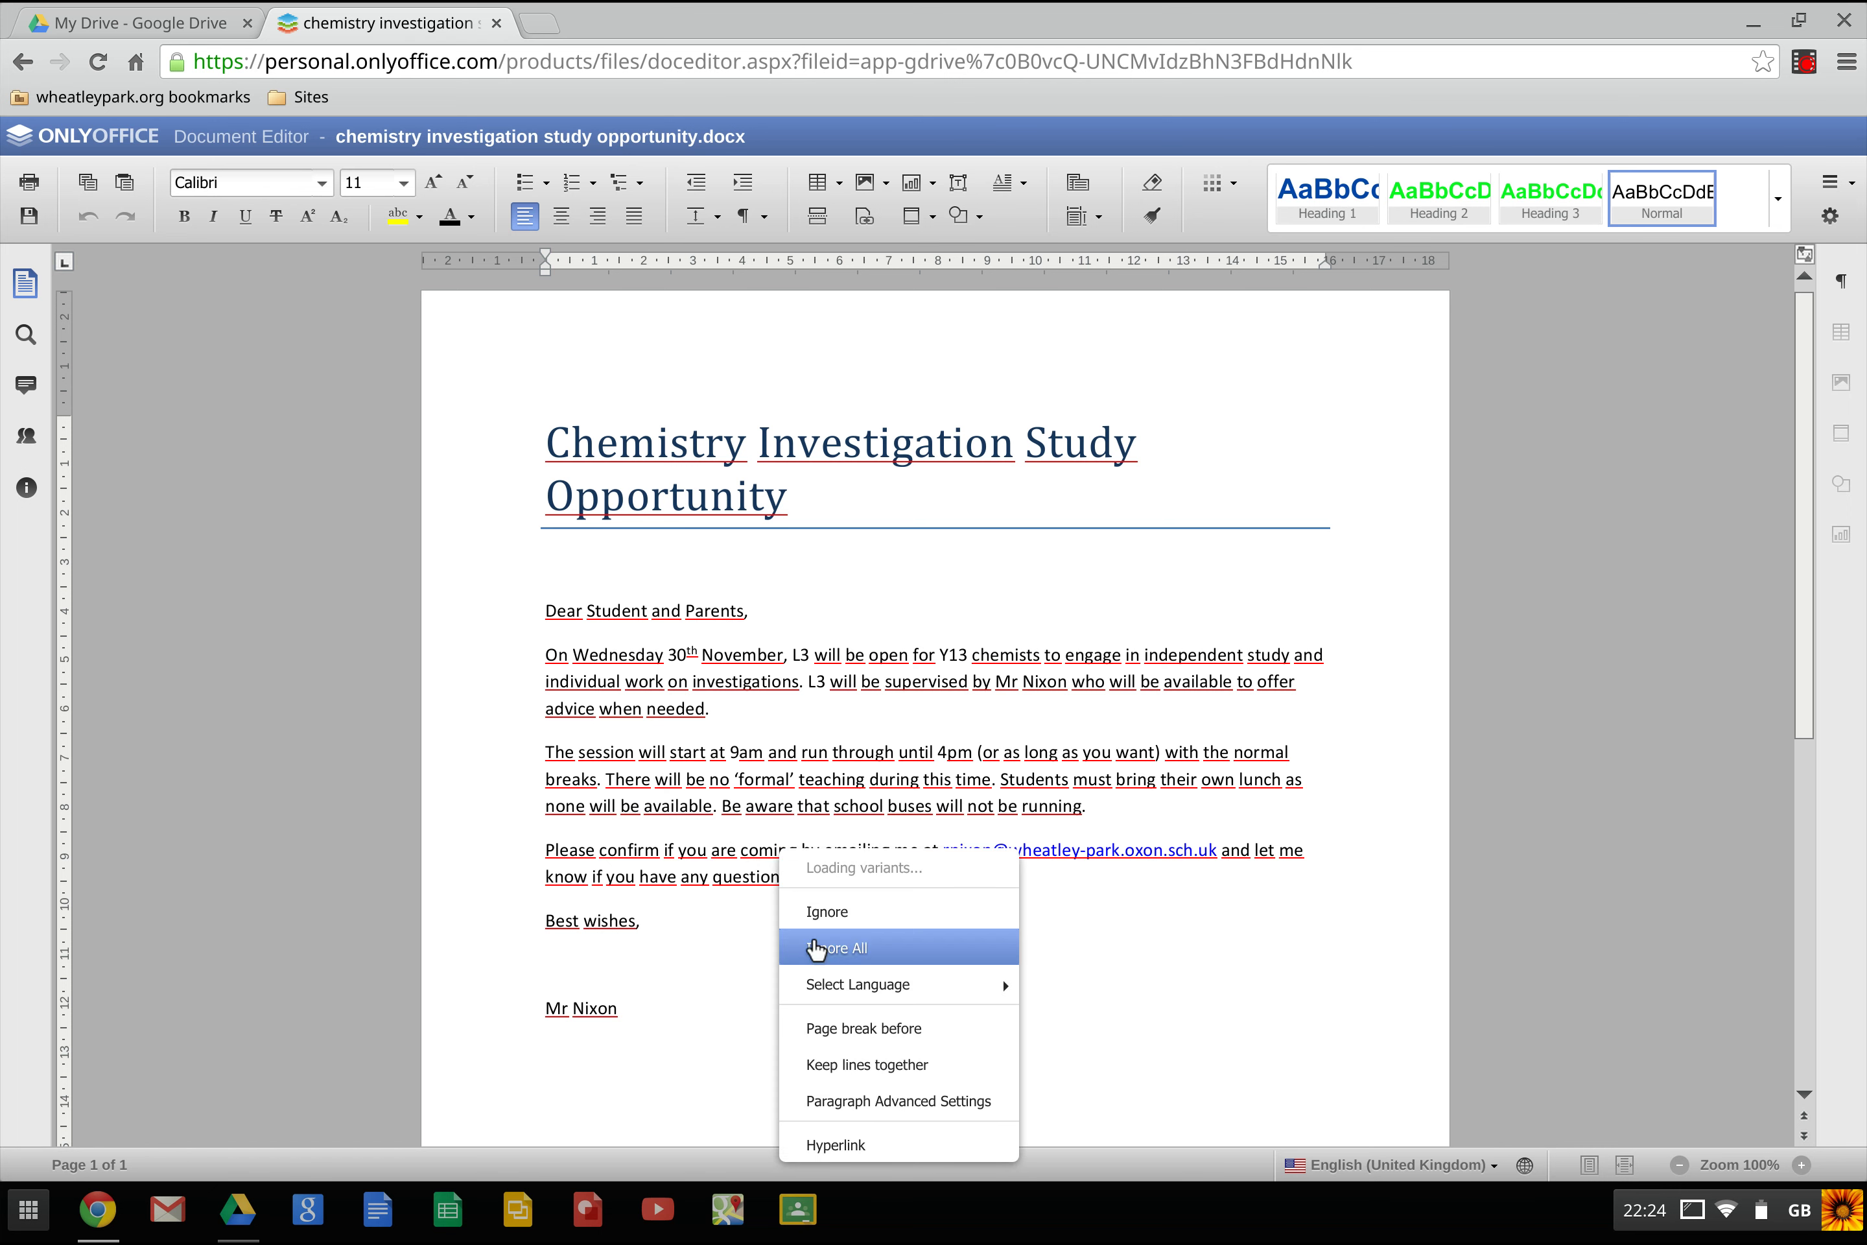
pyautogui.click(842, 948)
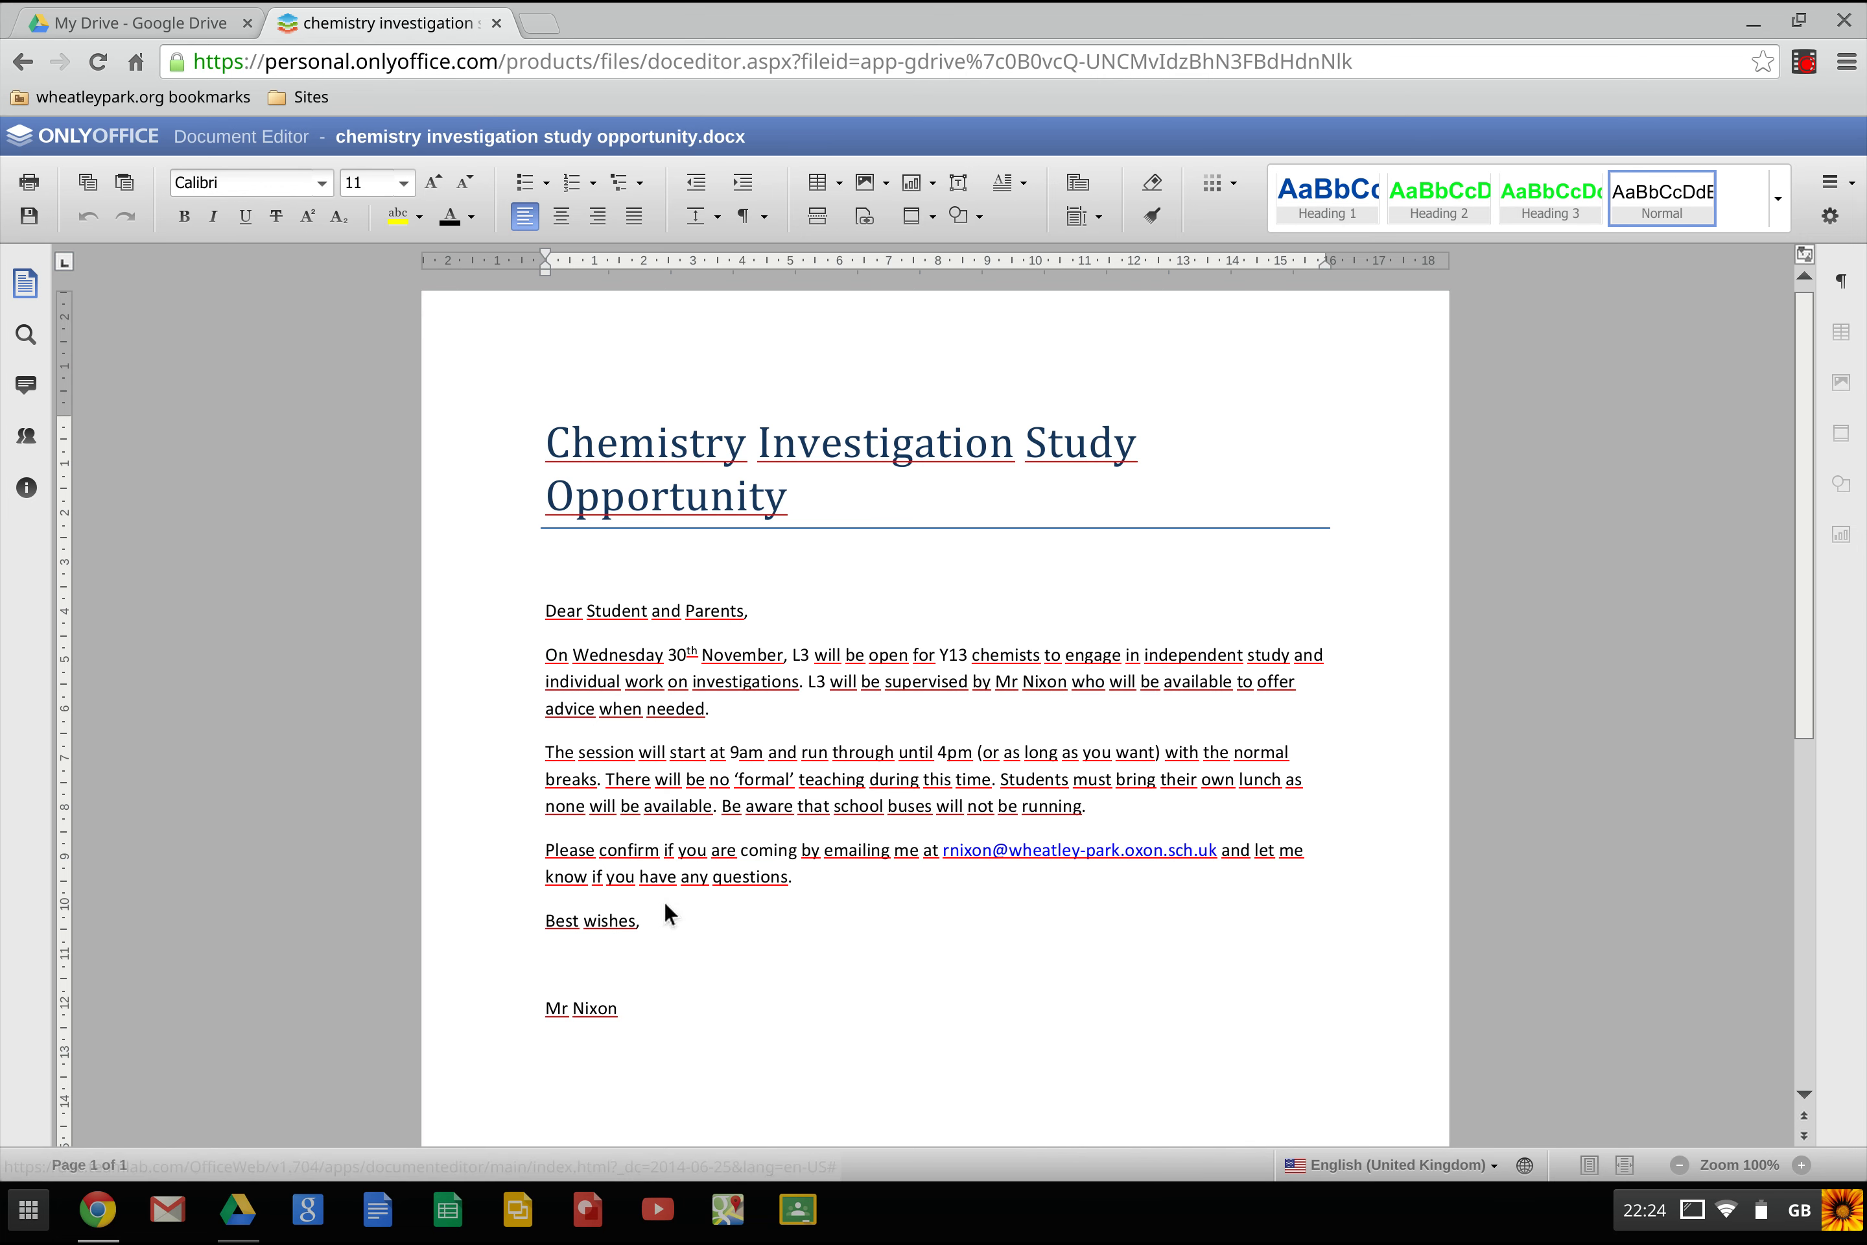
pyautogui.scroll(-1, 663, 901)
pyautogui.scroll(-5, 665, 908)
pyautogui.scroll(5, 665, 907)
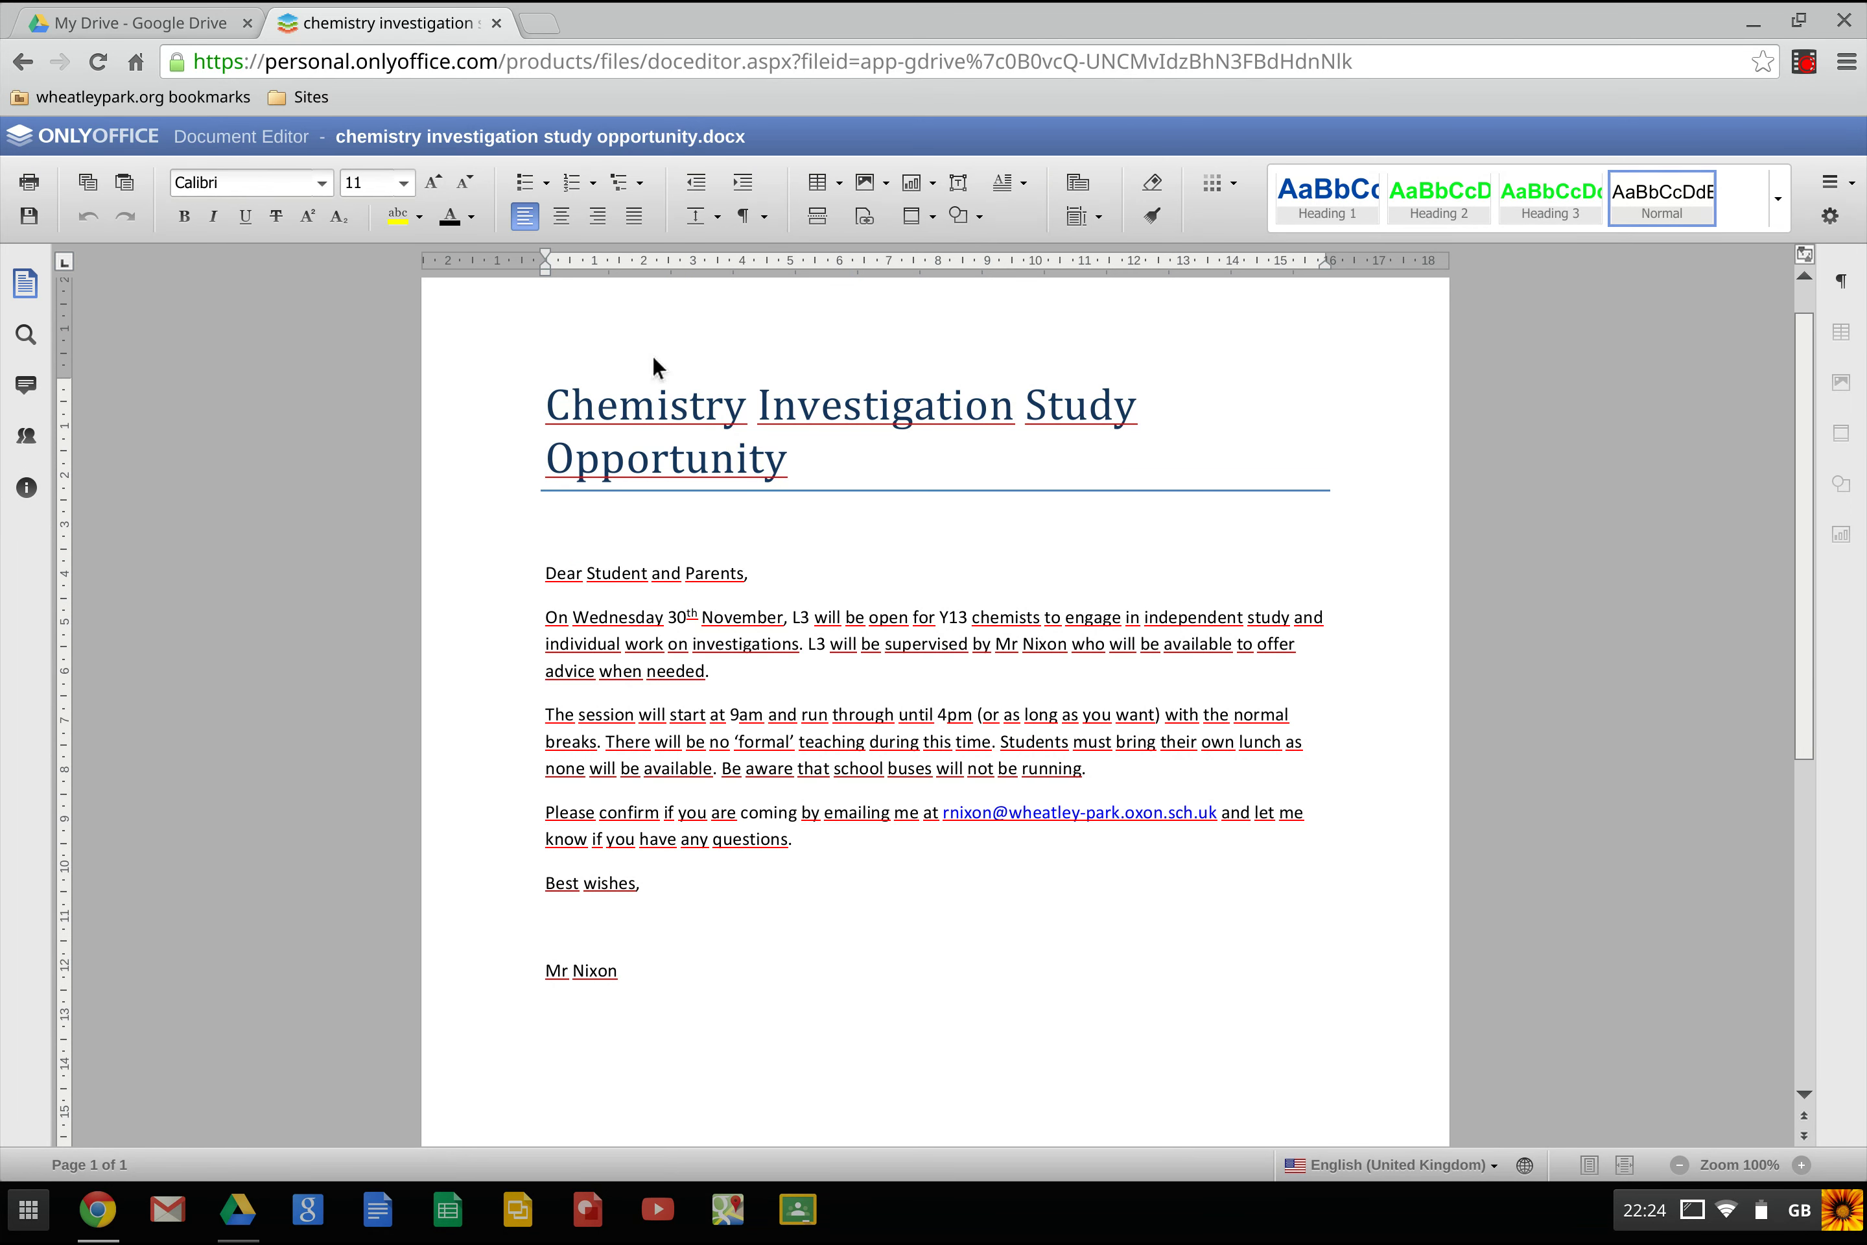
pyautogui.click(497, 24)
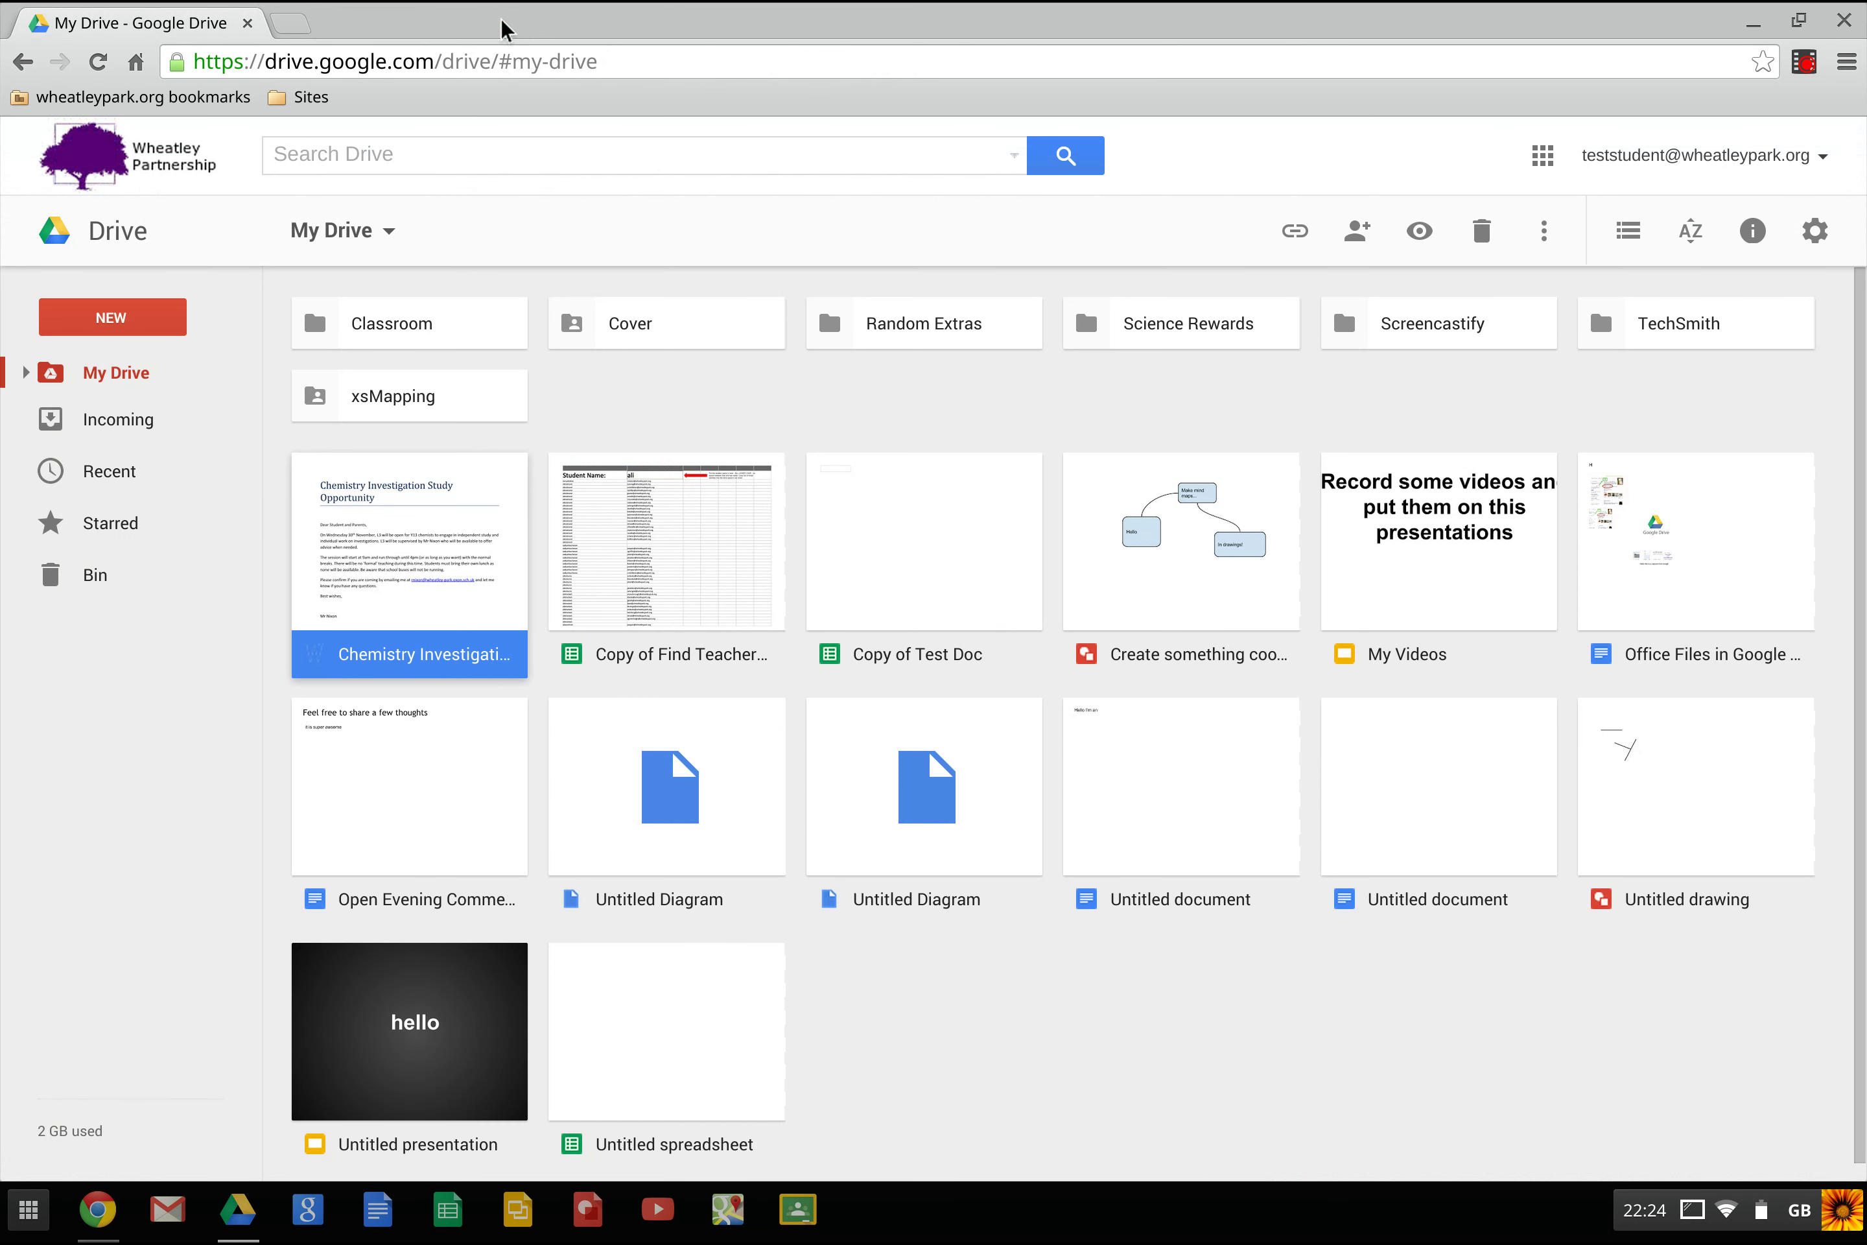